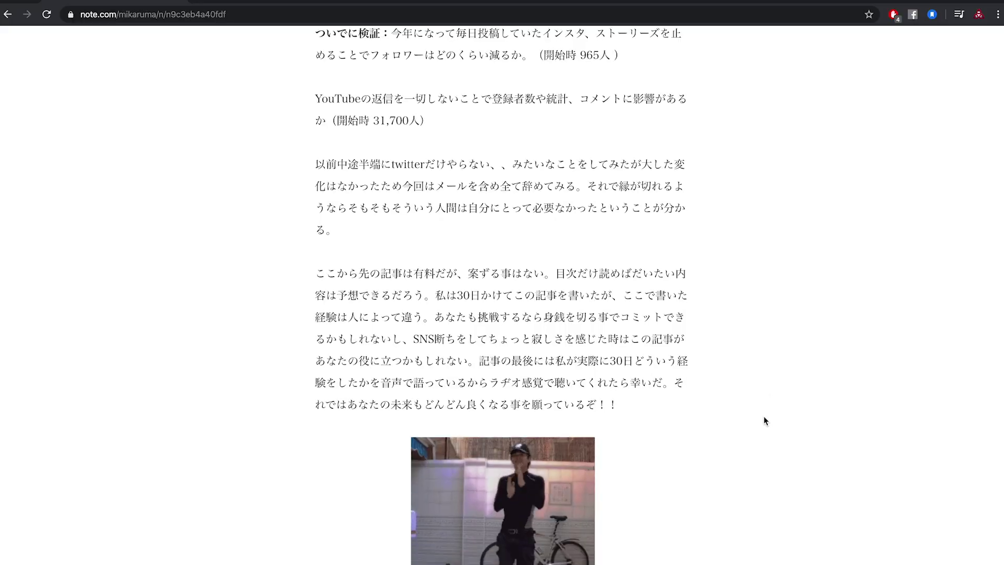
Scroll down through the Google Photos library and the note.com article toward the Behance project
scroll(764, 415, "down", 2)
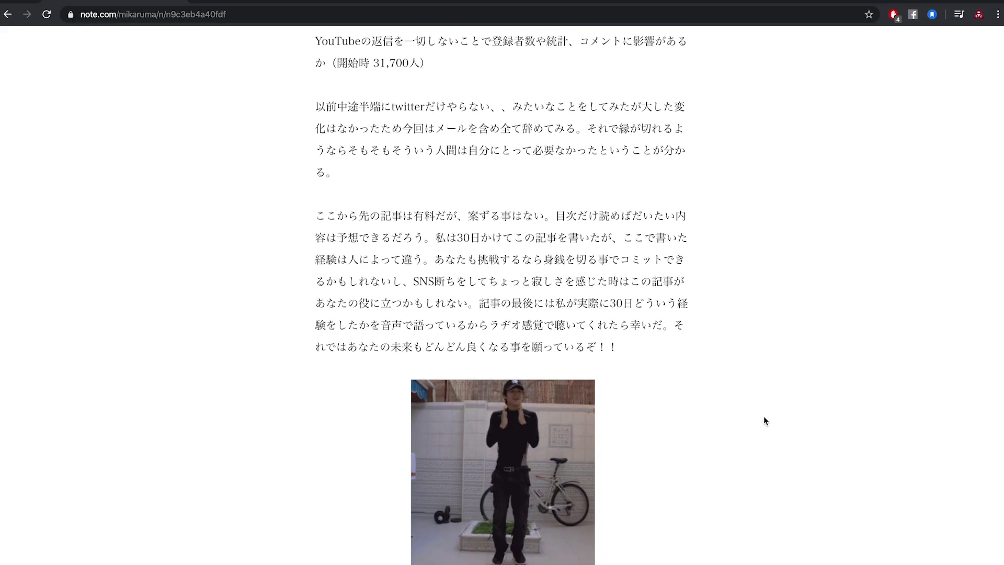
scroll(764, 420, "down", 2)
scroll(764, 420, "down", 1)
scroll(763, 420, "down", 2)
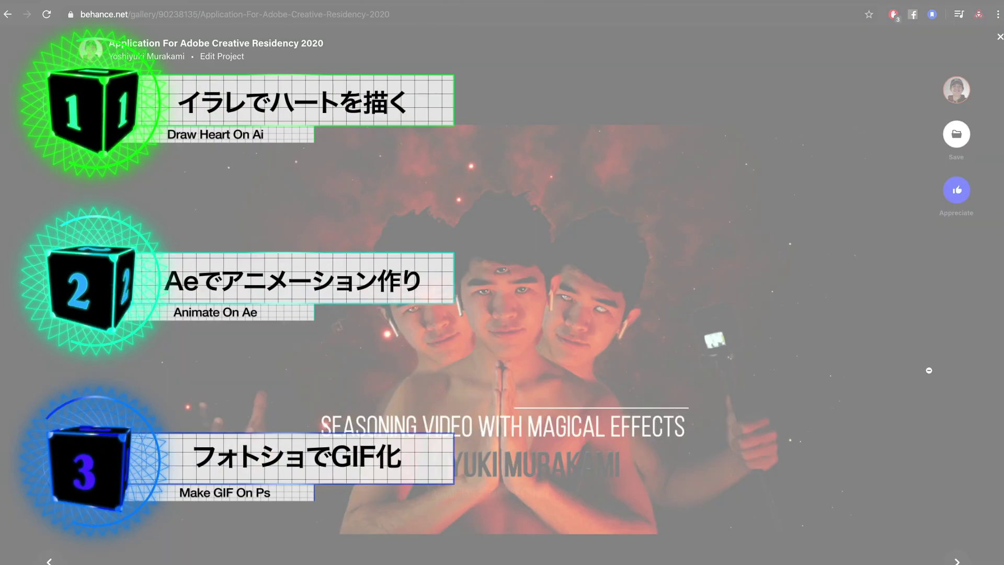
Scroll the Behance residency page down through its PROJECT, CONCEPT and GOAL sections
scroll(929, 371, "down", 5)
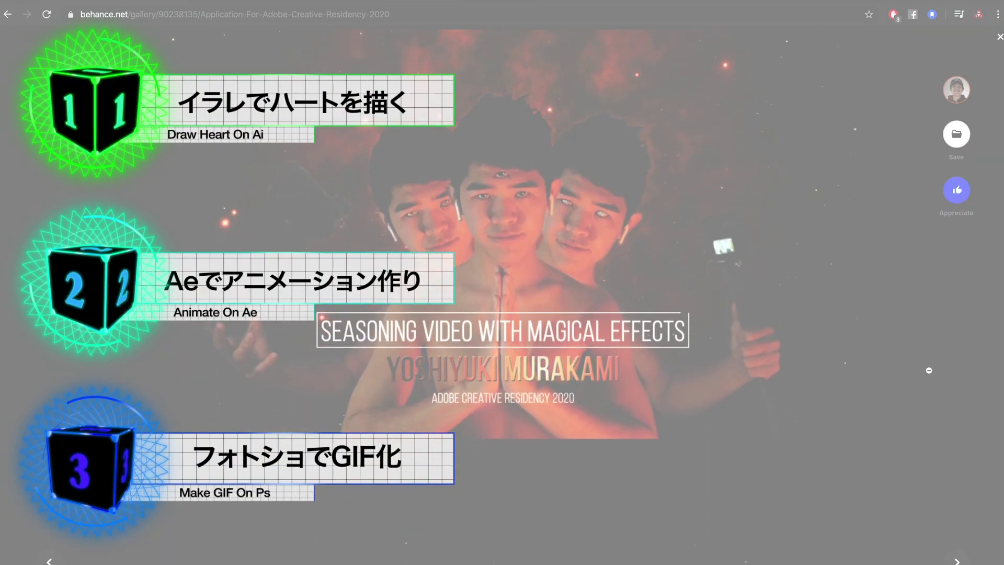
scroll(929, 371, "down", 3)
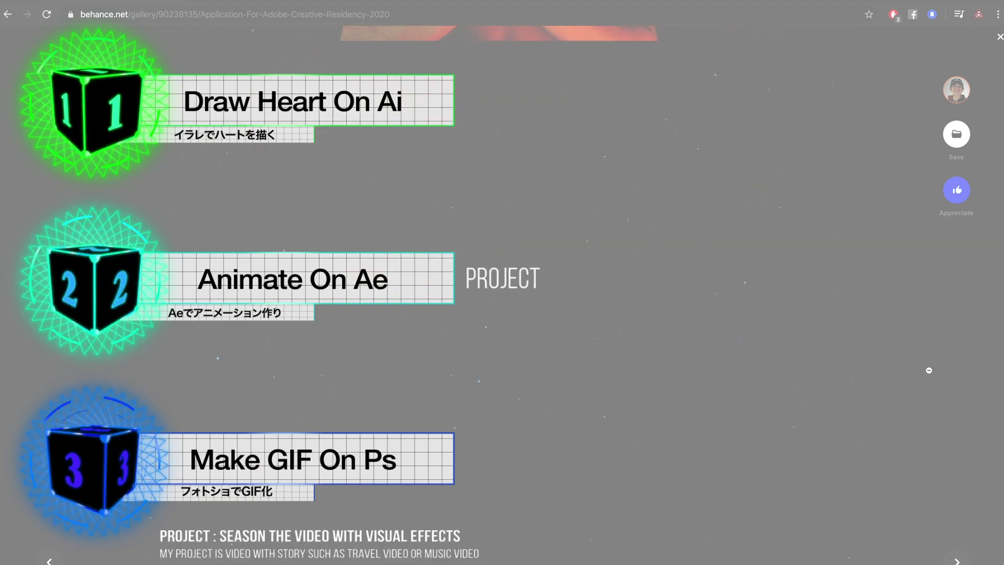
scroll(929, 370, "down", 4)
scroll(929, 370, "down", 3)
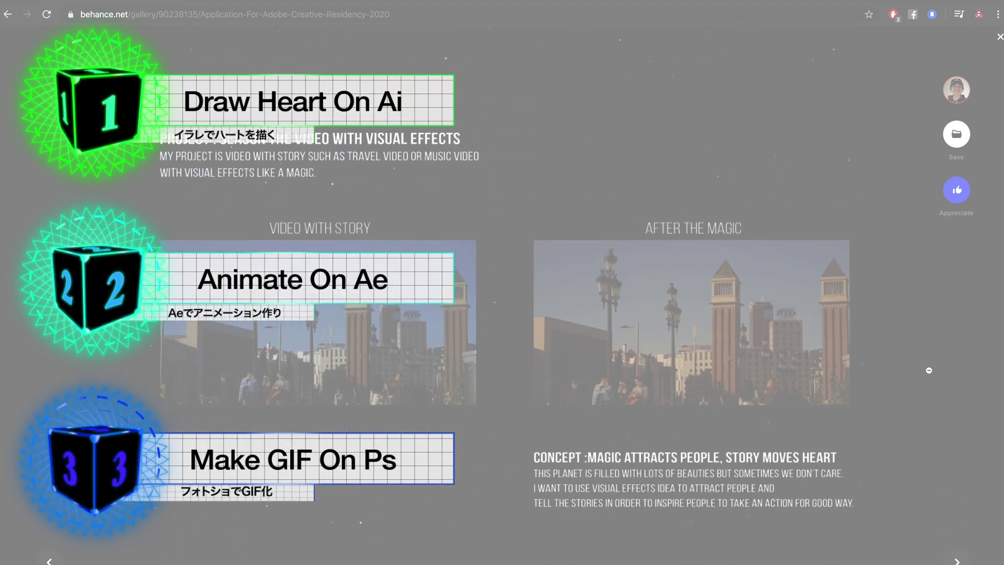
scroll(928, 370, "down", 2)
scroll(929, 370, "down", 2)
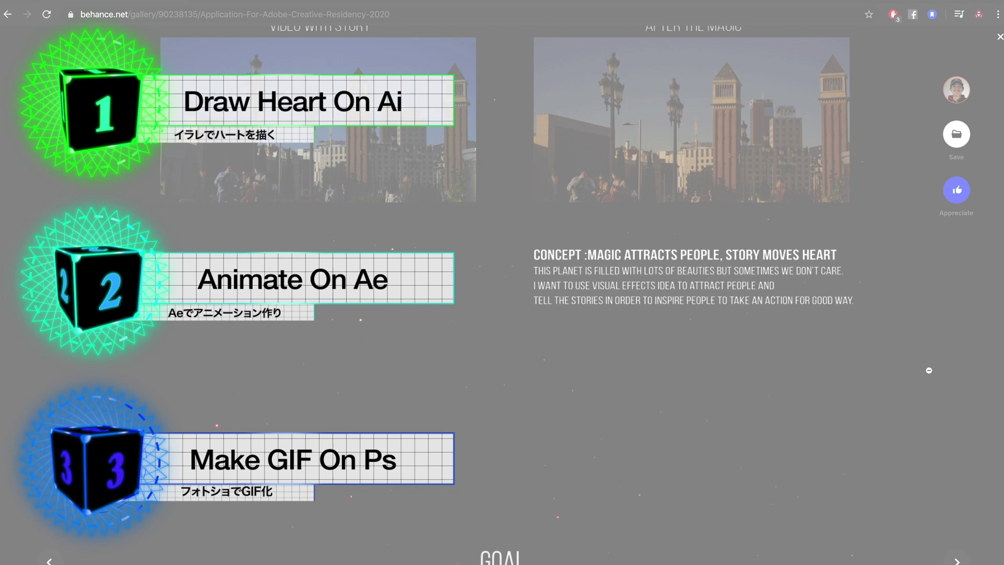
scroll(929, 371, "down", 4)
scroll(929, 370, "down", 4)
scroll(928, 370, "down", 3)
scroll(929, 370, "down", 3)
scroll(929, 370, "down", 2)
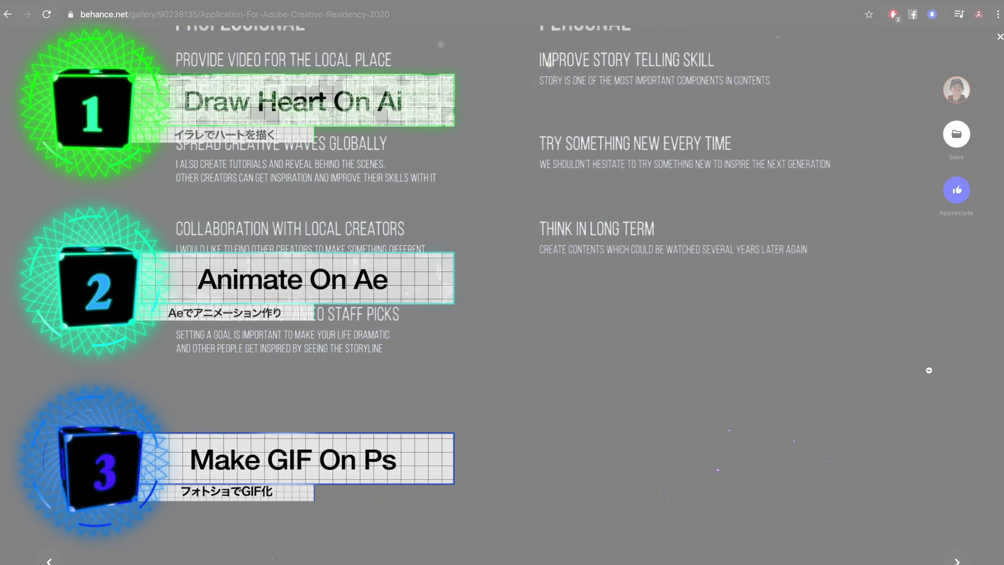
scroll(929, 366, "down", 2)
scroll(928, 360, "down", 3)
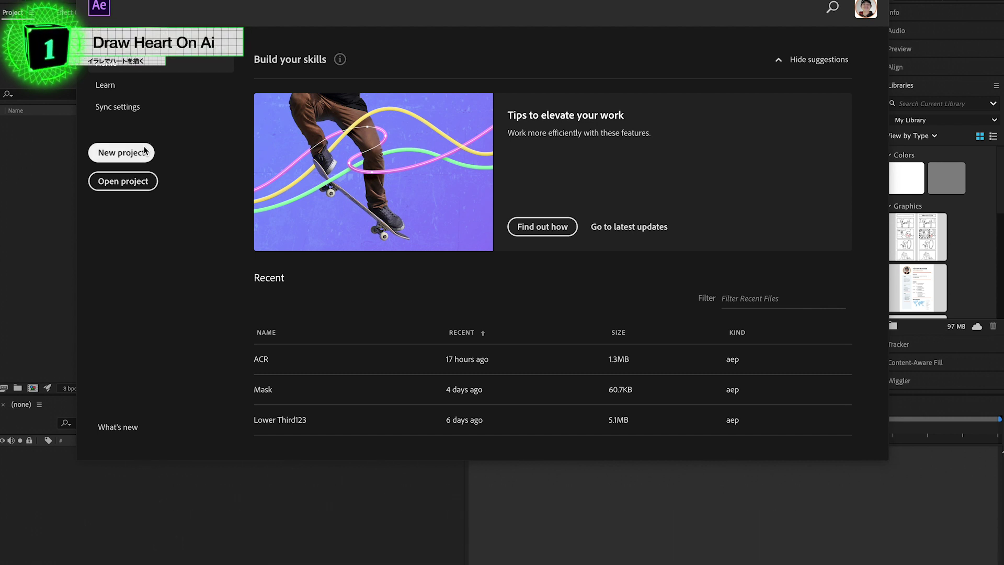
Start a new project and create a 1000×1000 px composition named LIKE
left_click(145, 151)
left_click(392, 232)
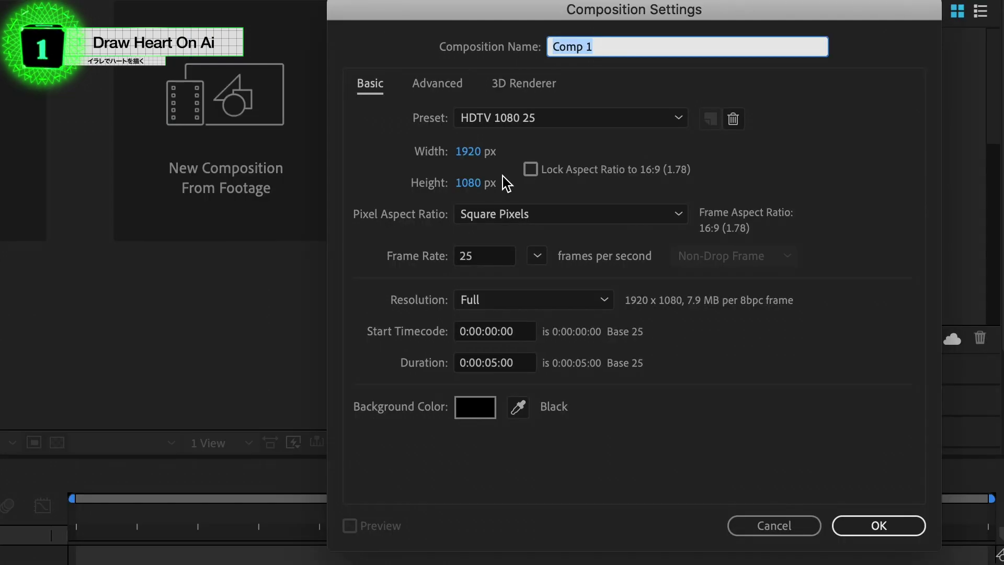
key("Tab")
type("10")
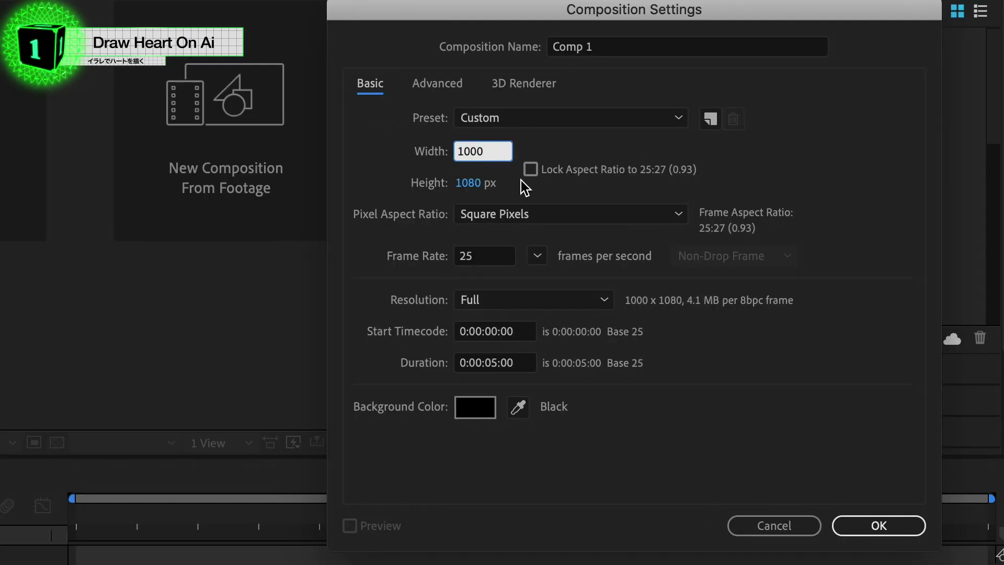
left_click(462, 183)
type("1000")
left_click(691, 47)
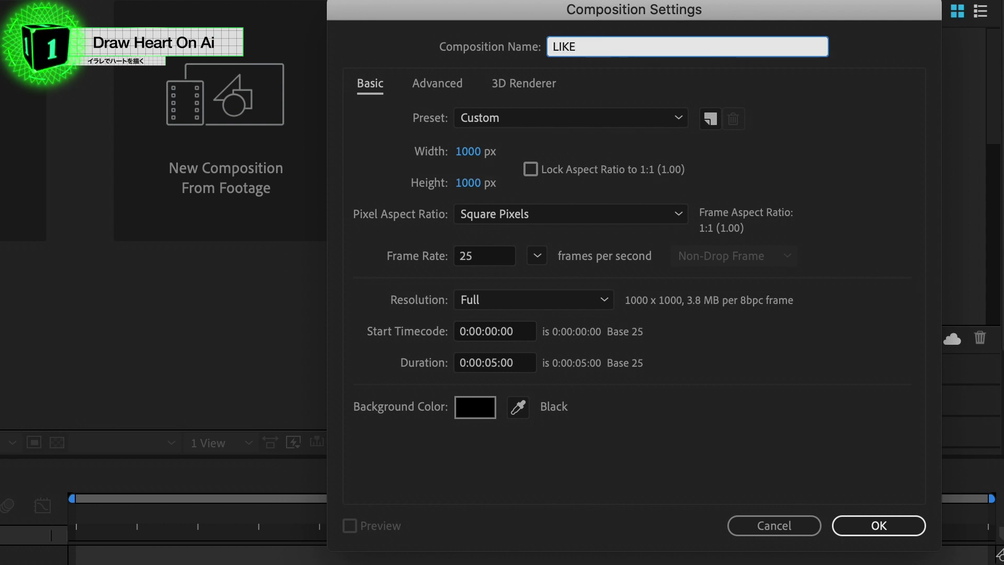
key("Return")
Add a white solid layer named Heart to the LIKE composition
key("ctrl+y")
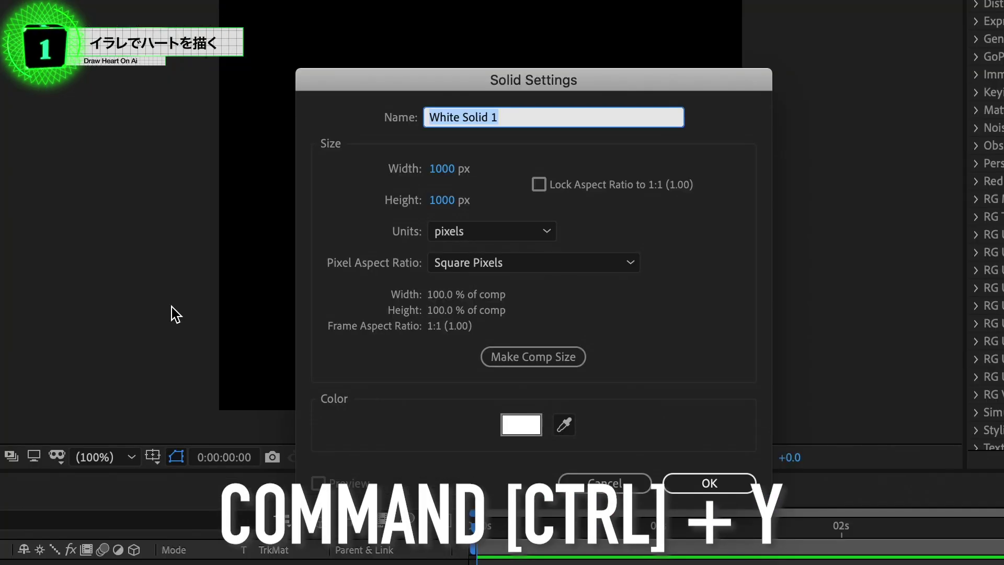
type("Heart")
key("Return")
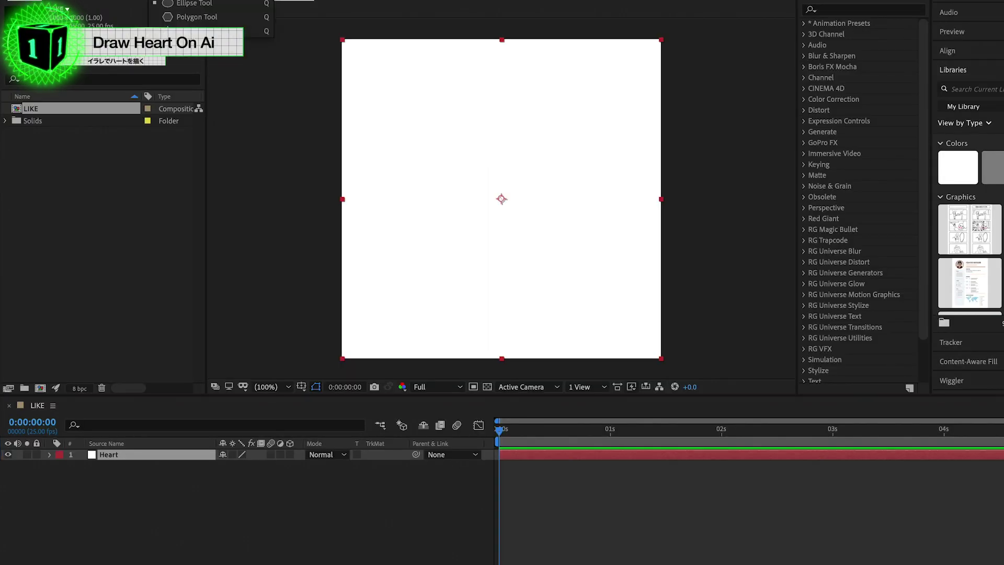
Mask the Heart solid with an oval, sharpen its bottom point and pull the top point down
double_click(261, 1)
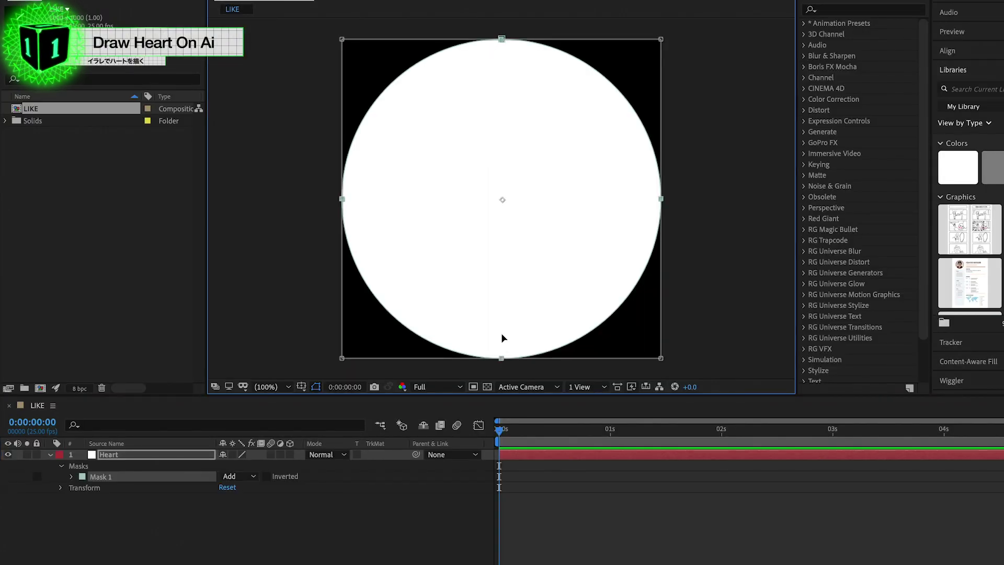
left_click(501, 359, "alt")
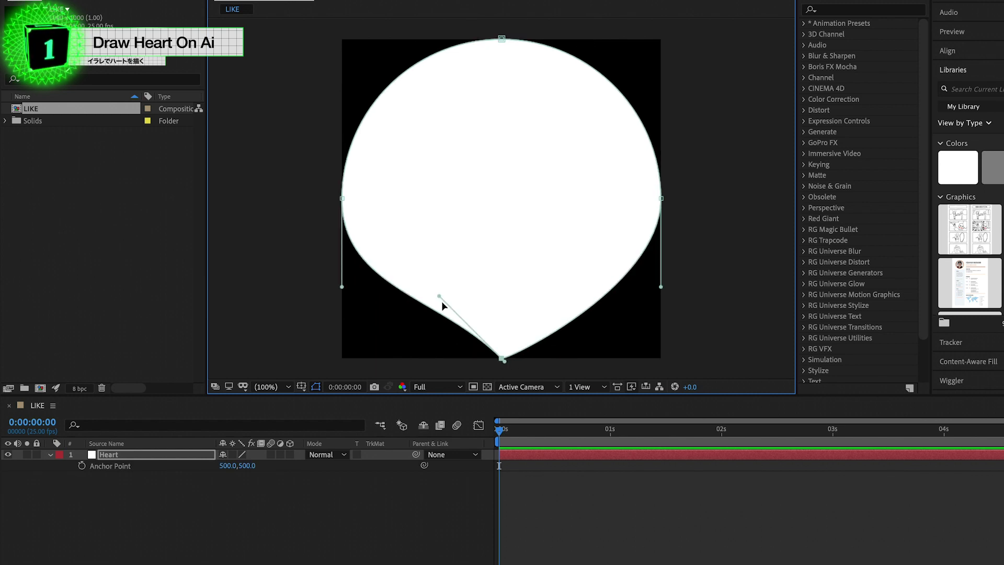
left_click(269, 467)
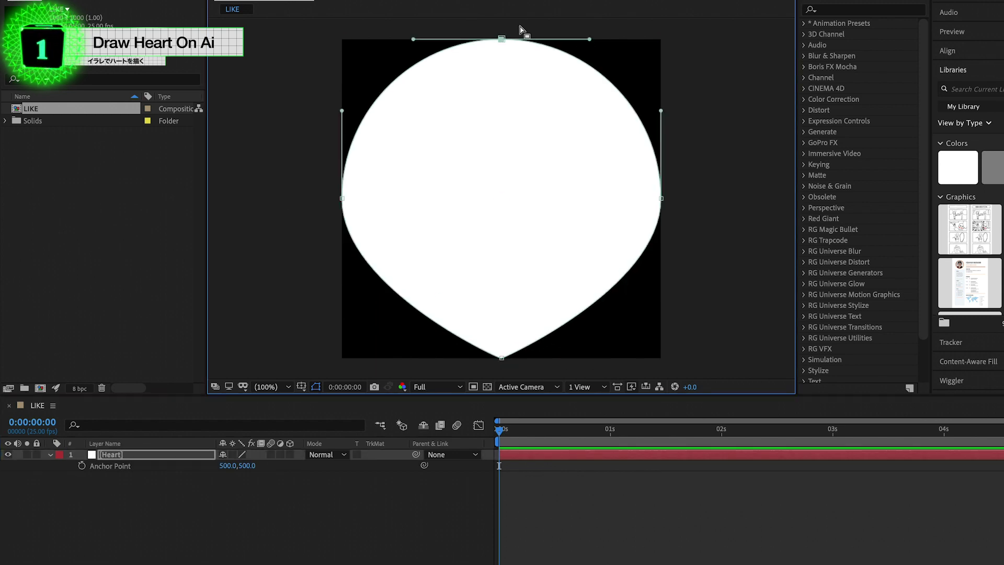
mouse_move(661, 199)
left_mouse_down()
mouse_move(503, 40)
mouse_move(502, 103)
mouse_move(411, 78)
mouse_move(406, 36)
mouse_move(394, 46)
left_mouse_up()
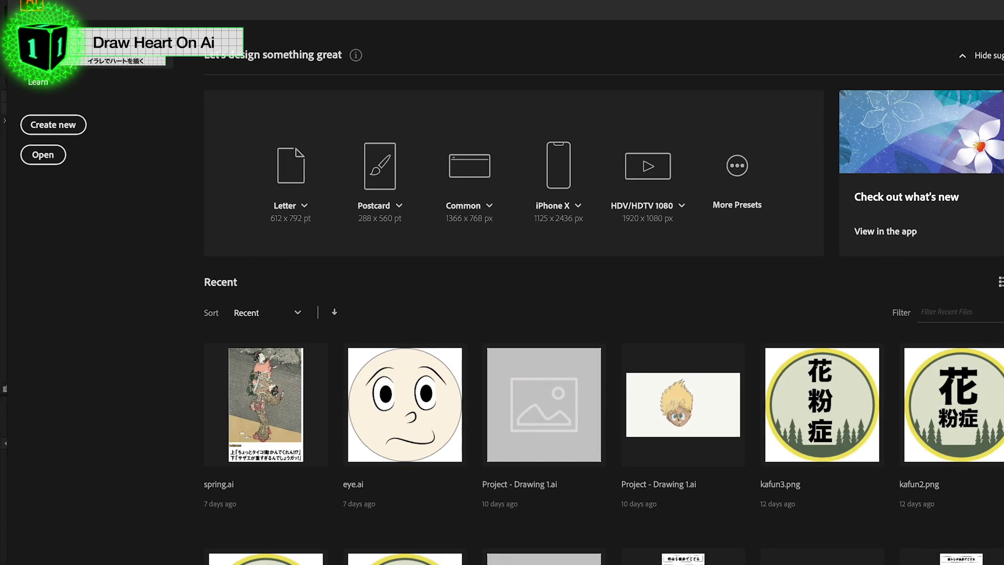
Create a new 500×500 px Illustrator document
left_click(77, 128)
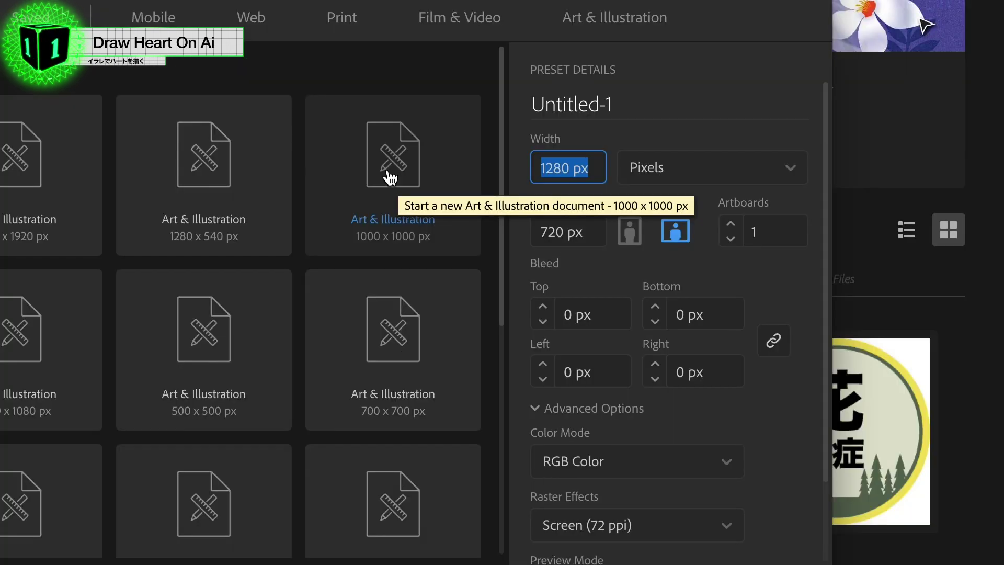
type("500")
key("Tab")
type("500")
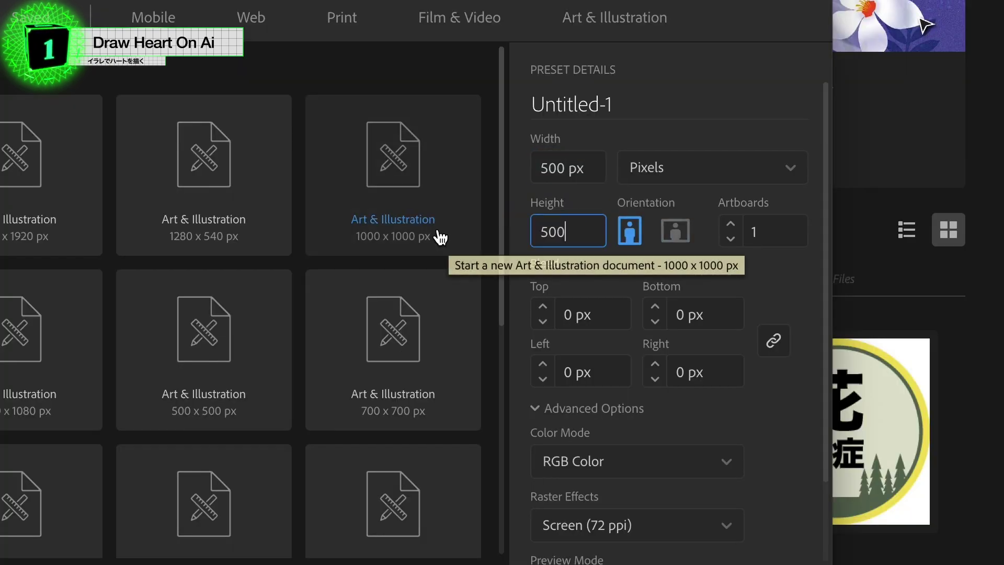
key("Return")
Type a ♡ heart character at the middle of the artboard via the Japanese IME
left_click(653, 346)
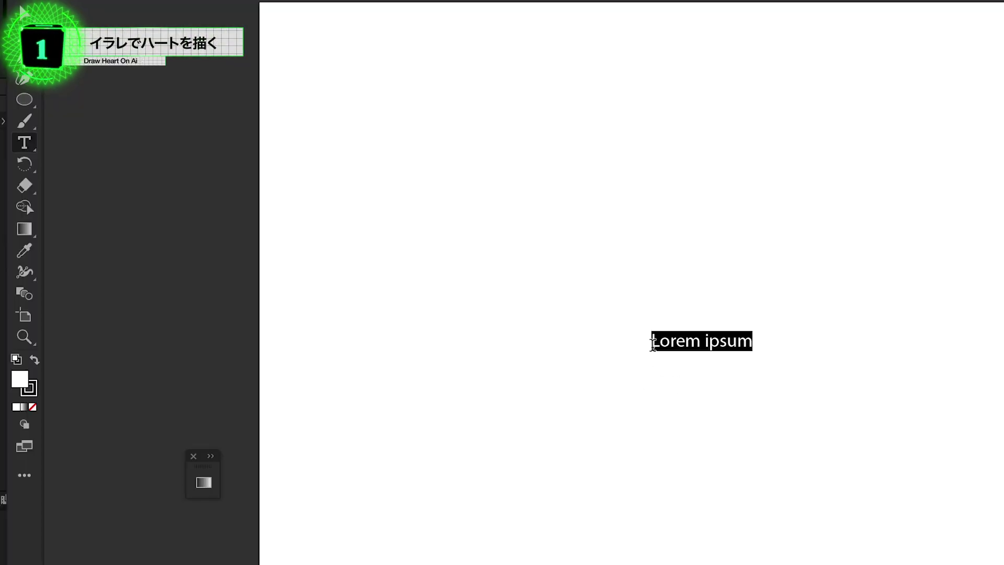
type("ha-to")
key("space")
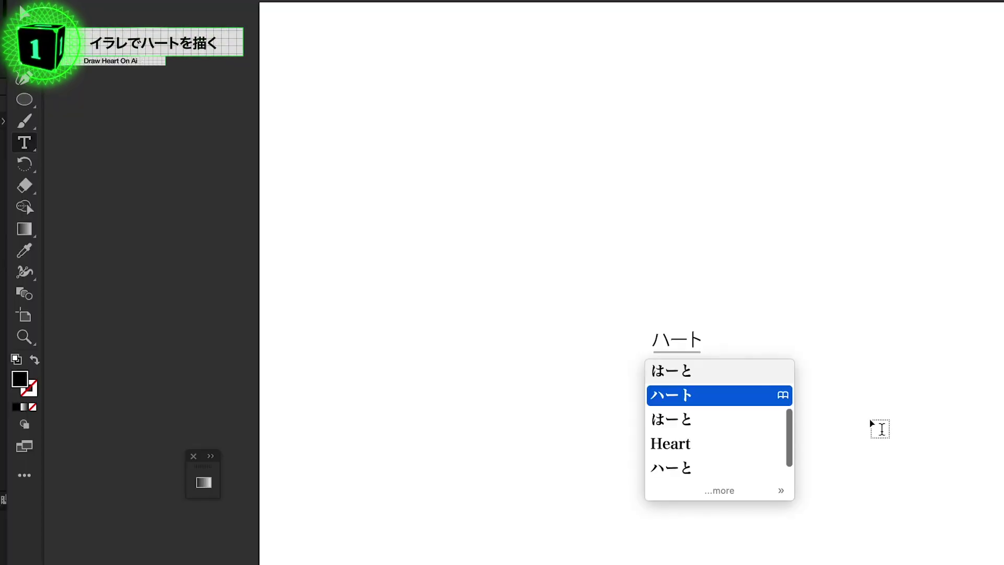
key("space")
key("space")
key("space")
key("space")
key("space")
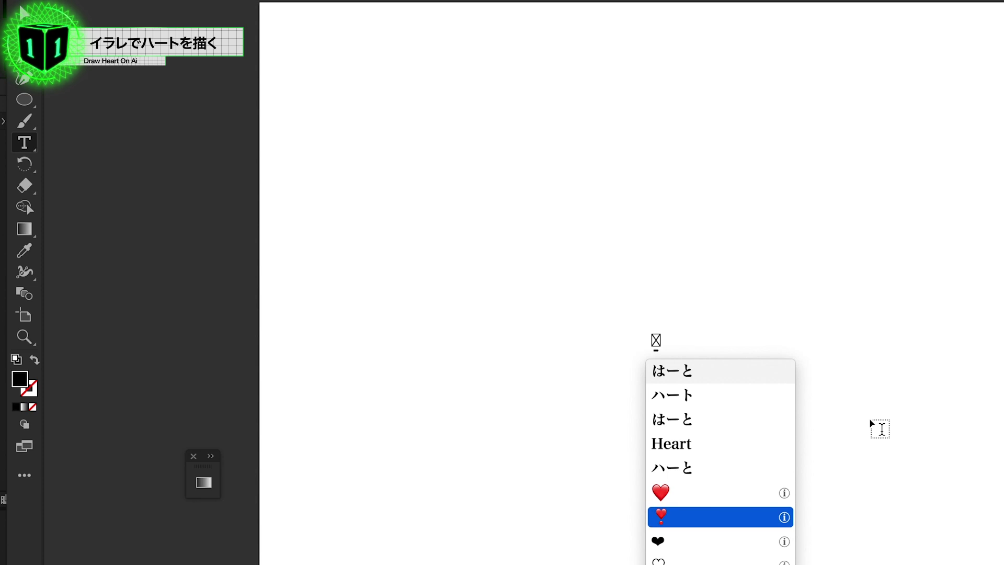
key("space")
key("space")
key("space")
key("space")
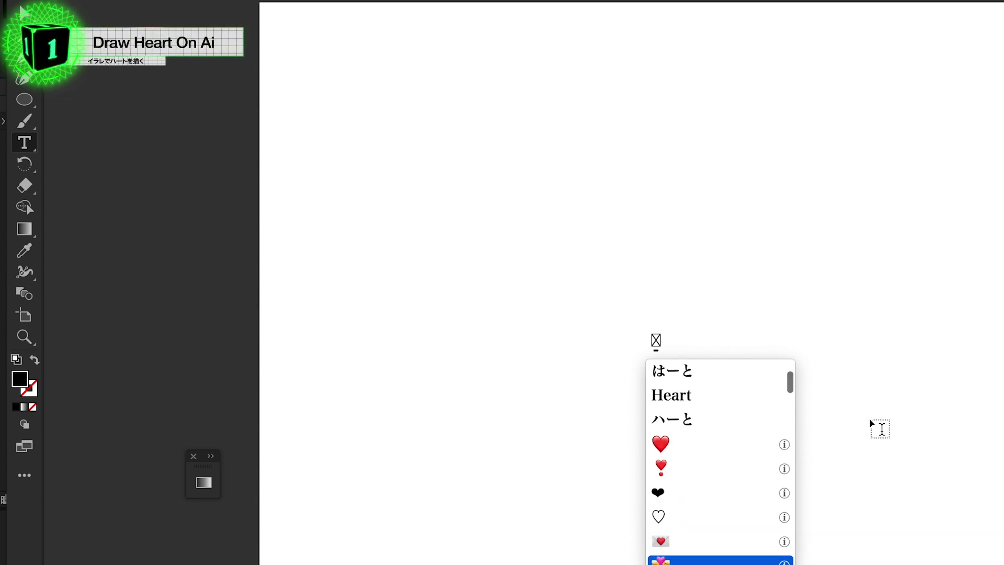
key("space")
key("Up")
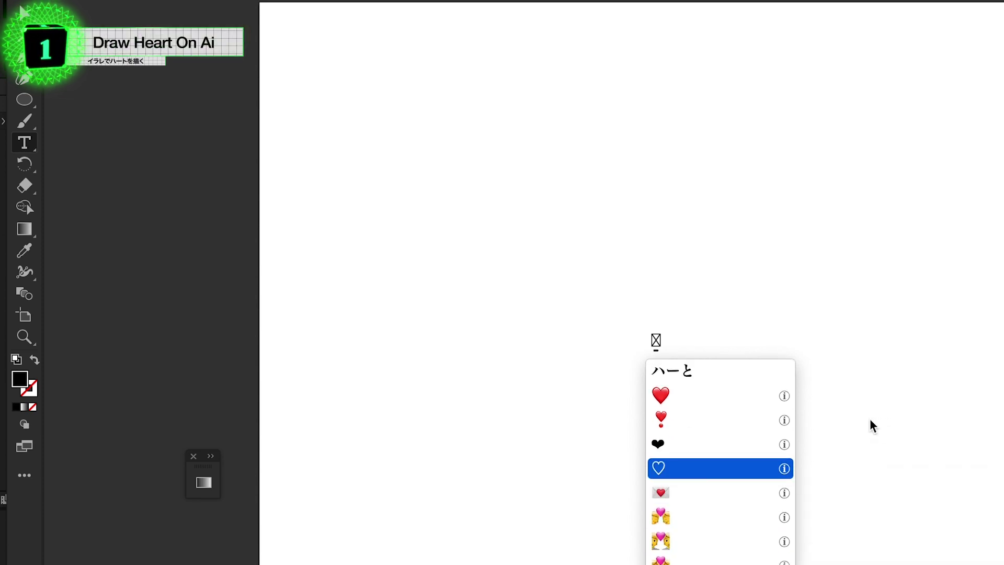
key("Return")
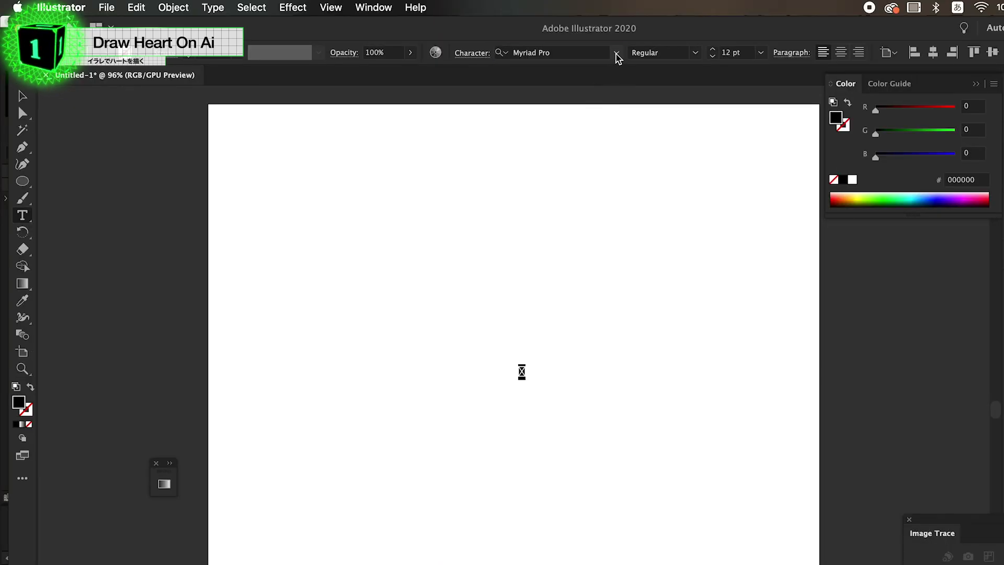
Set the heart character's font to ヒラギノ角ゴ Std W8
left_click(617, 53)
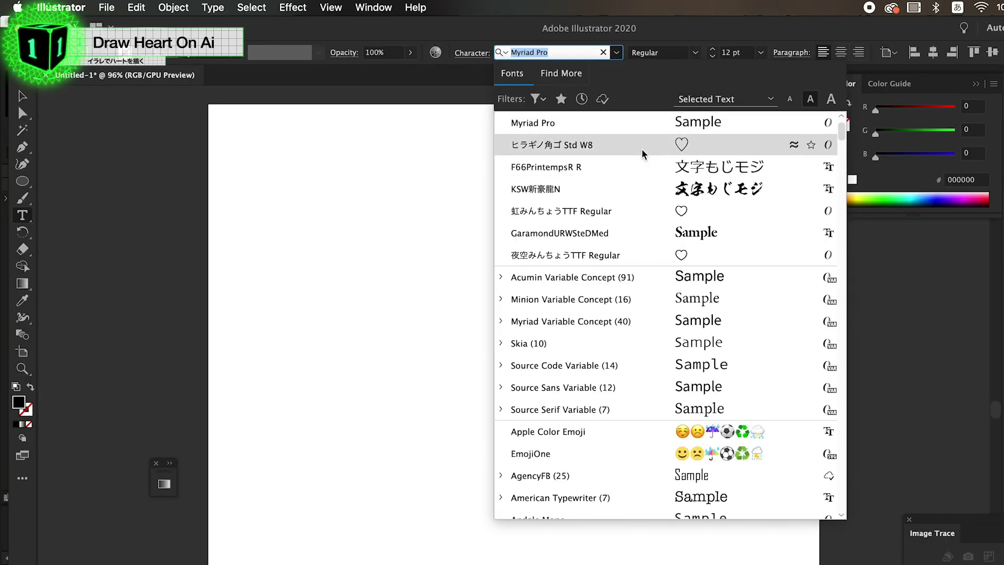
left_click(643, 147)
key("Escape")
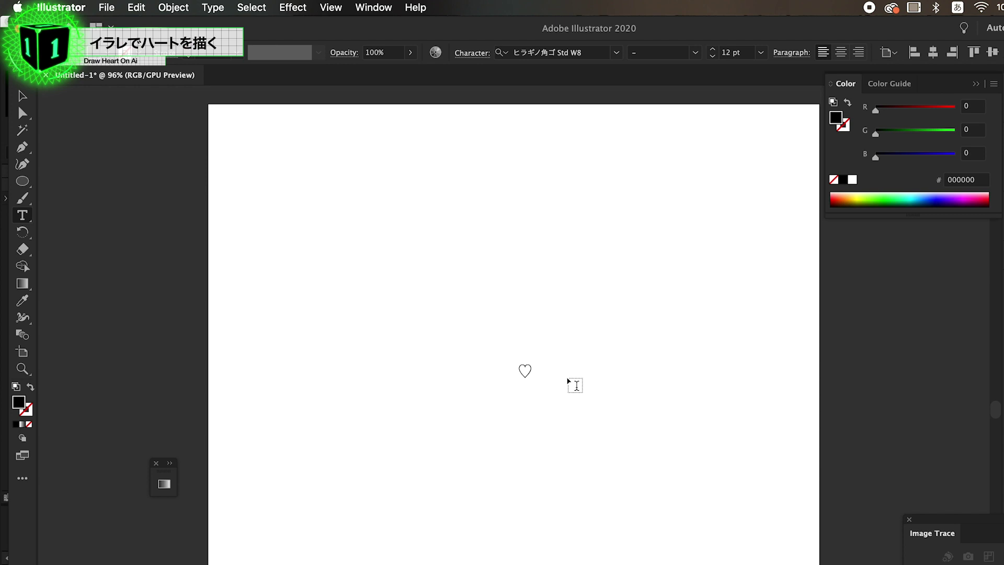
Enlarge the heart to about 206 pt and position it near the centre of the artboard
key("v")
left_click(524, 370)
left_click_drag(533, 382, 593, 479)
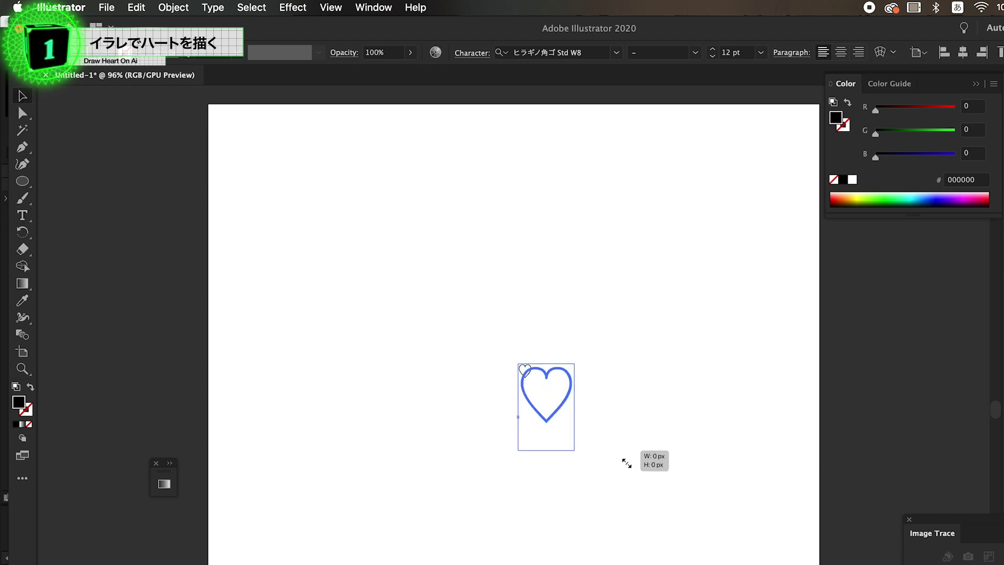
left_click_drag(518, 363, 398, 274)
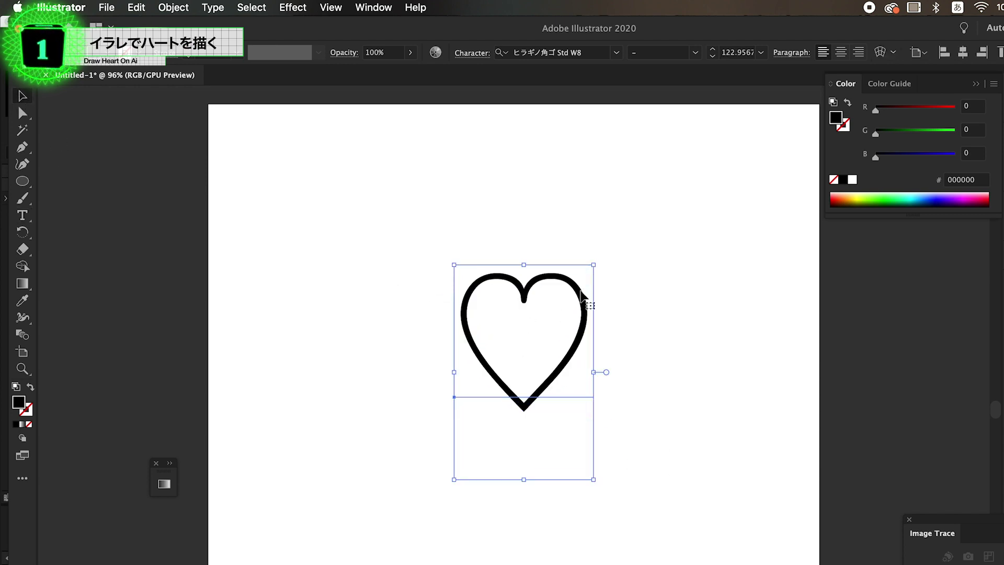
left_click_drag(587, 298, 546, 282)
mouse_move(556, 467)
left_mouse_down()
mouse_move(652, 562)
mouse_move(651, 523)
left_mouse_up()
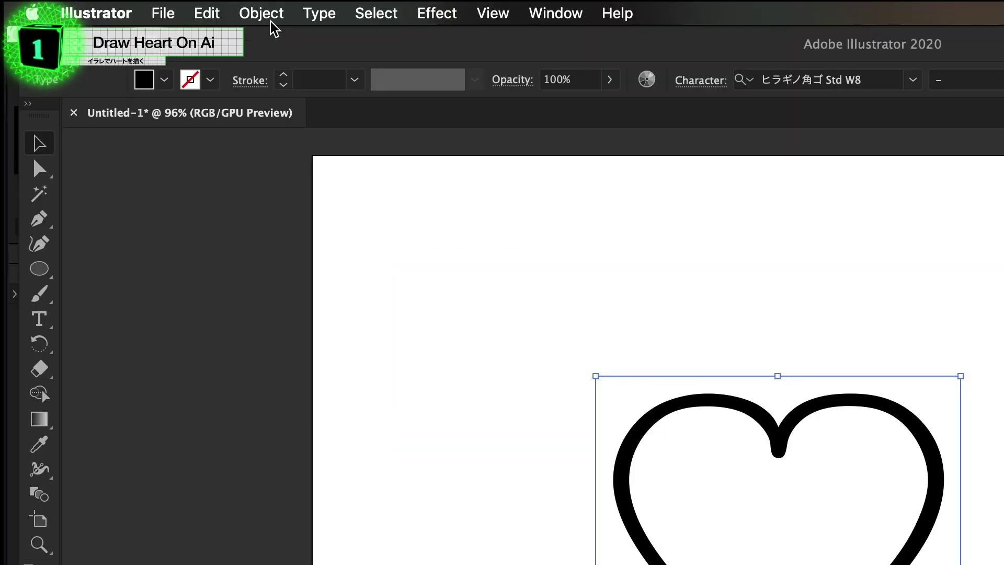
left_click(155, 2)
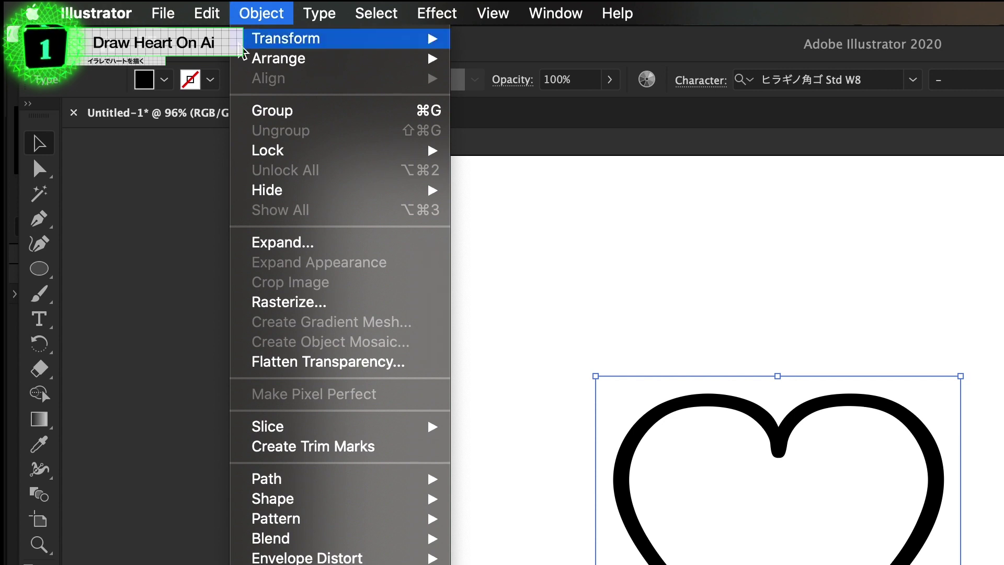
Expand the heart character into a filled shape, deleting an accidental duplicate
left_click(253, 246)
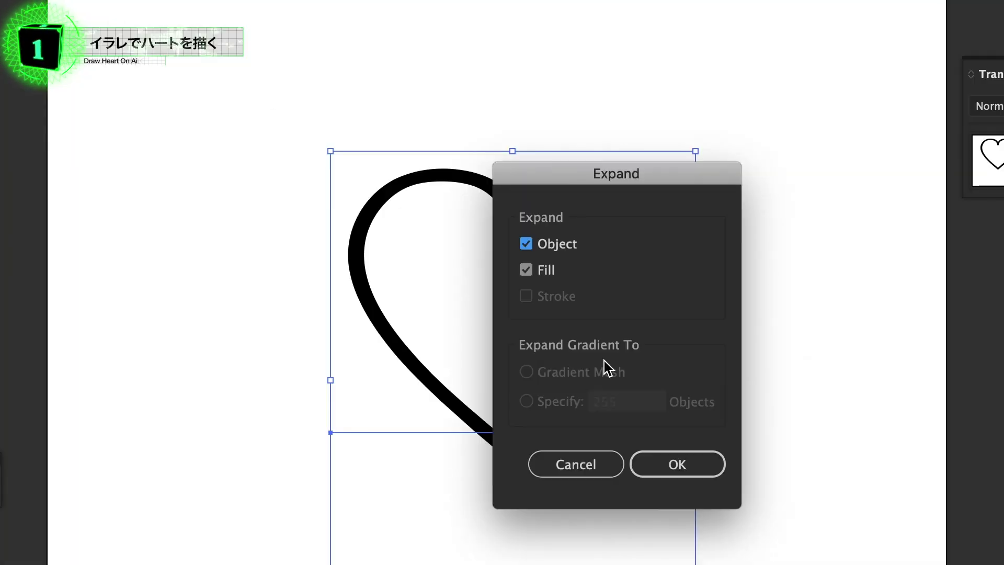
left_click(672, 467)
left_click(643, 381)
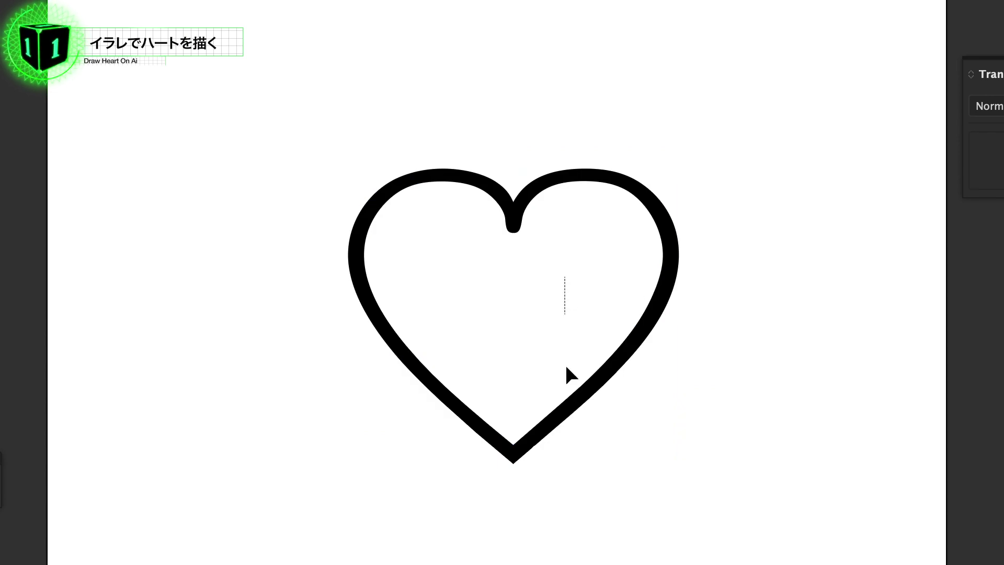
left_click(581, 397)
left_click(578, 402)
left_click(578, 400)
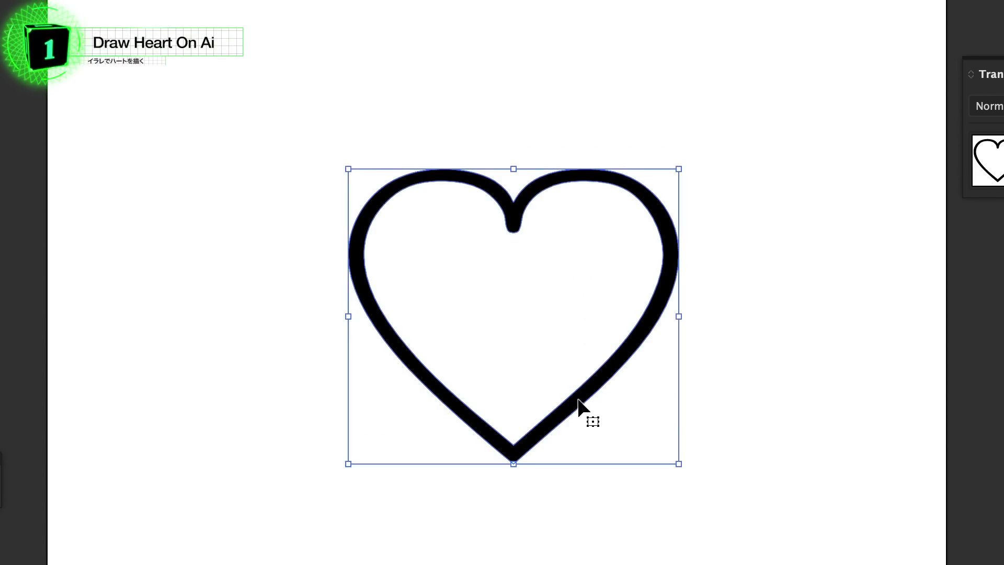
left_click(574, 396)
left_click_drag(571, 393, 515, 463)
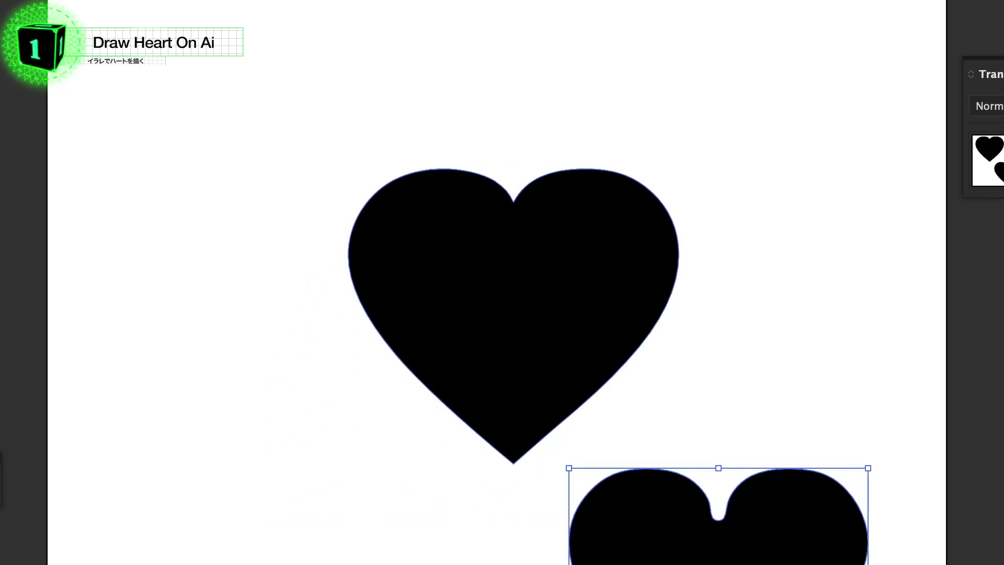
key("Delete")
Scale the black heart to fill the artboard, centre it, and save as heart.ai
left_click(476, 313)
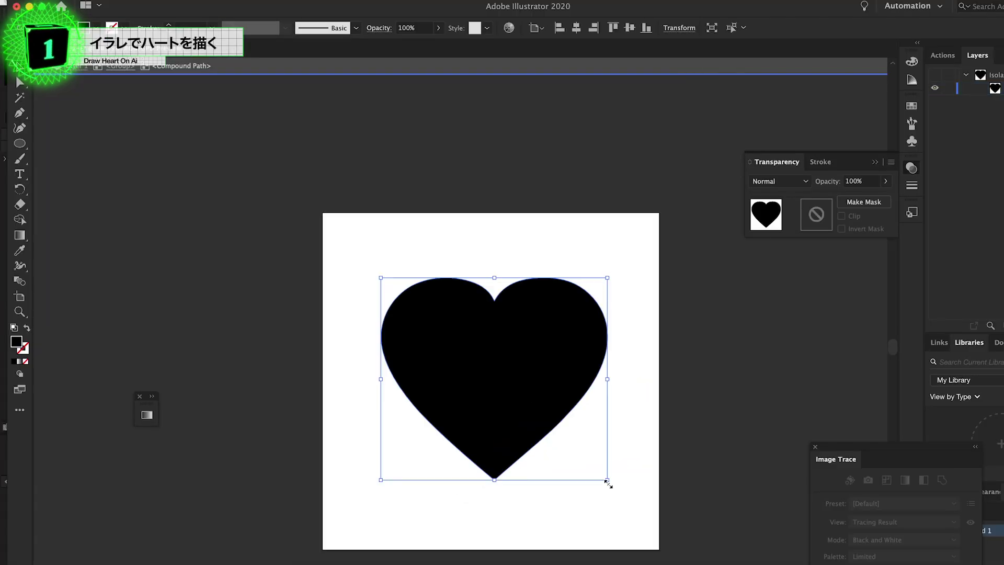
left_click_drag(607, 481, 659, 526)
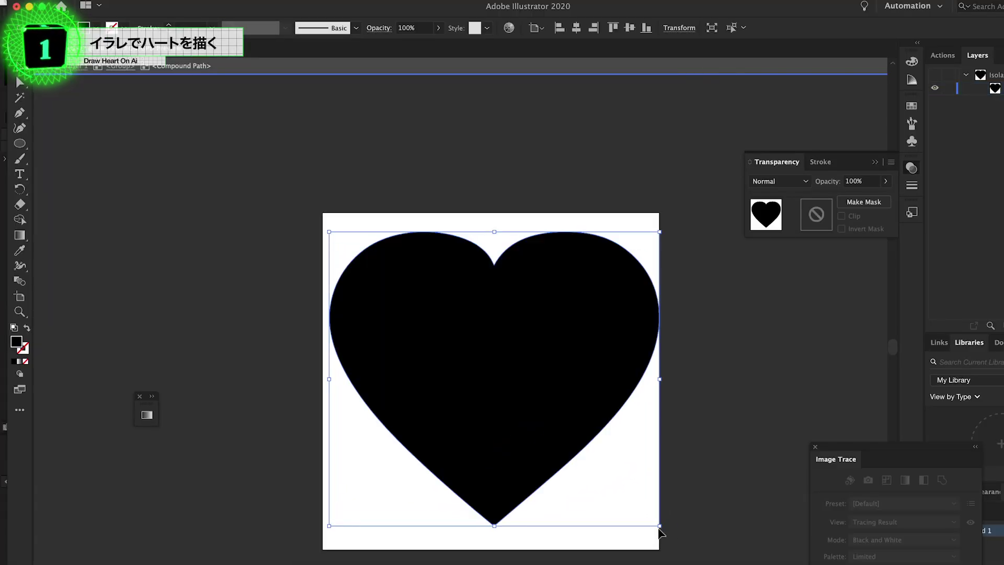
left_click_drag(423, 423, 418, 427)
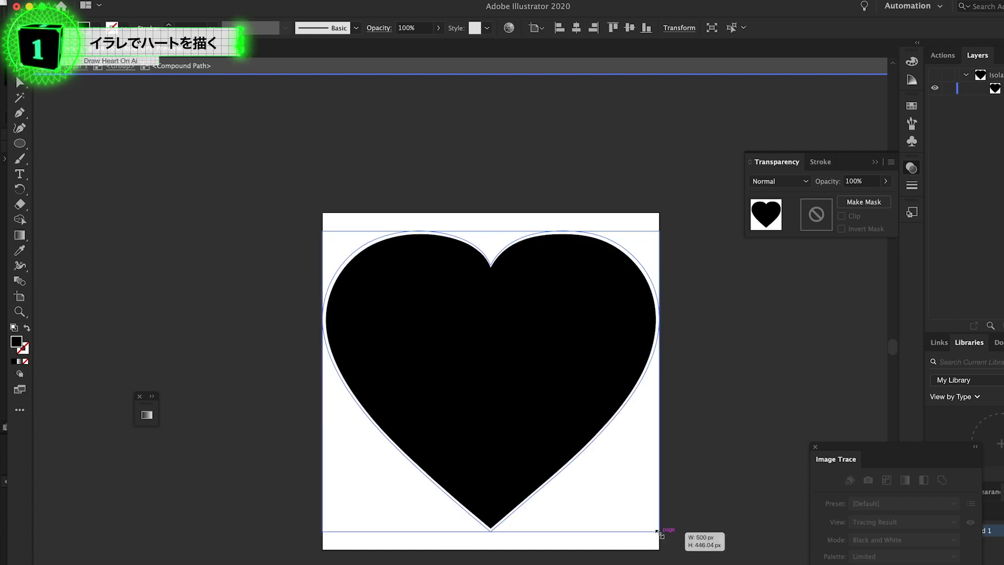
key("super+s")
type("heart")
key("Return")
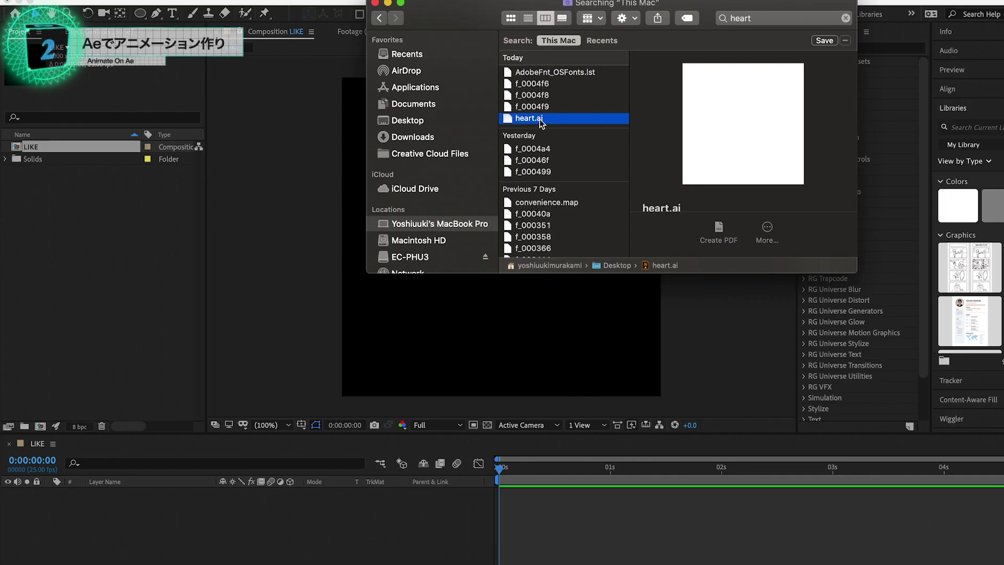
Drag heart.ai from the Finder search results into the LIKE timeline as a new layer
left_click_drag(540, 122, 512, 182)
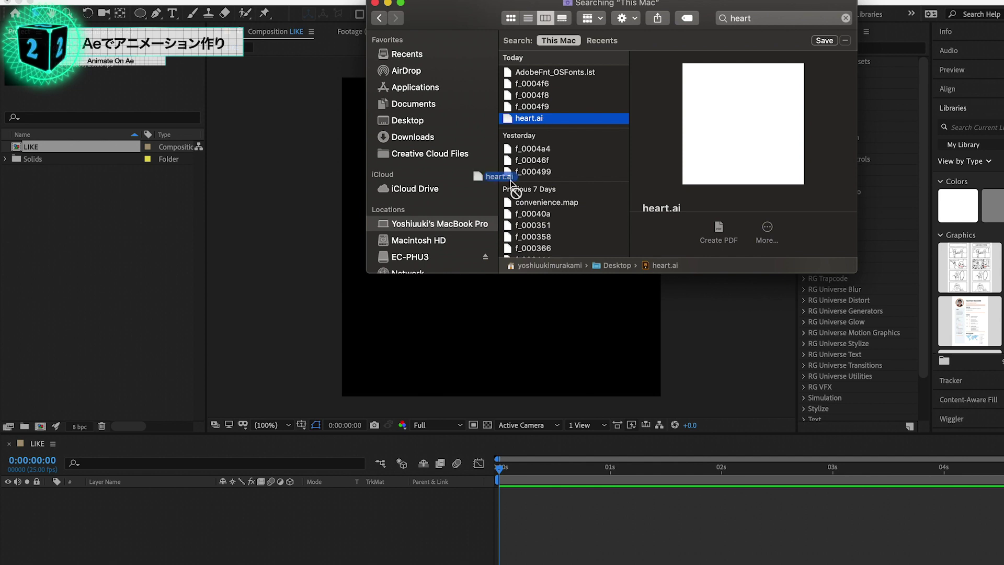
left_click_drag(397, 510, 399, 520)
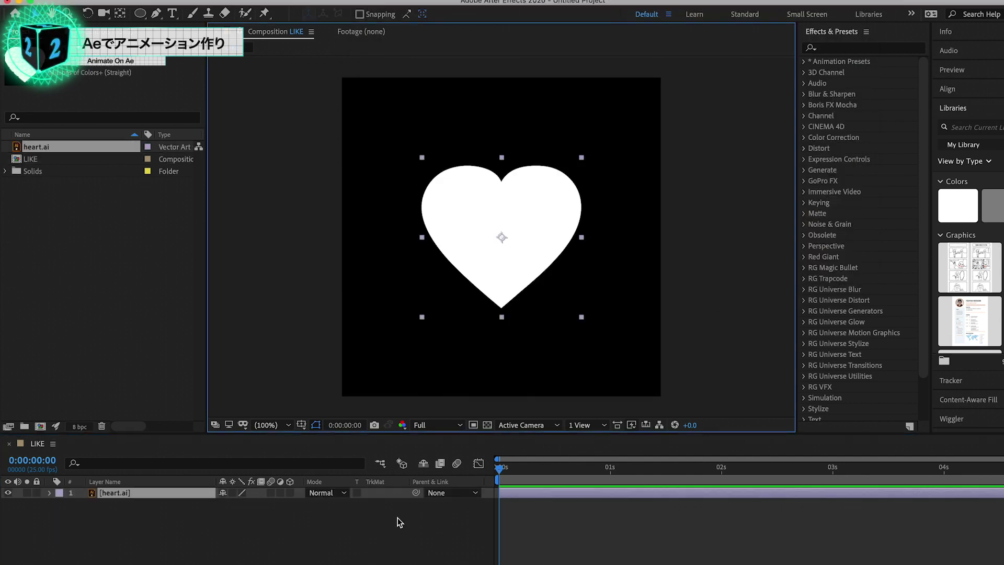
left_click(170, 492)
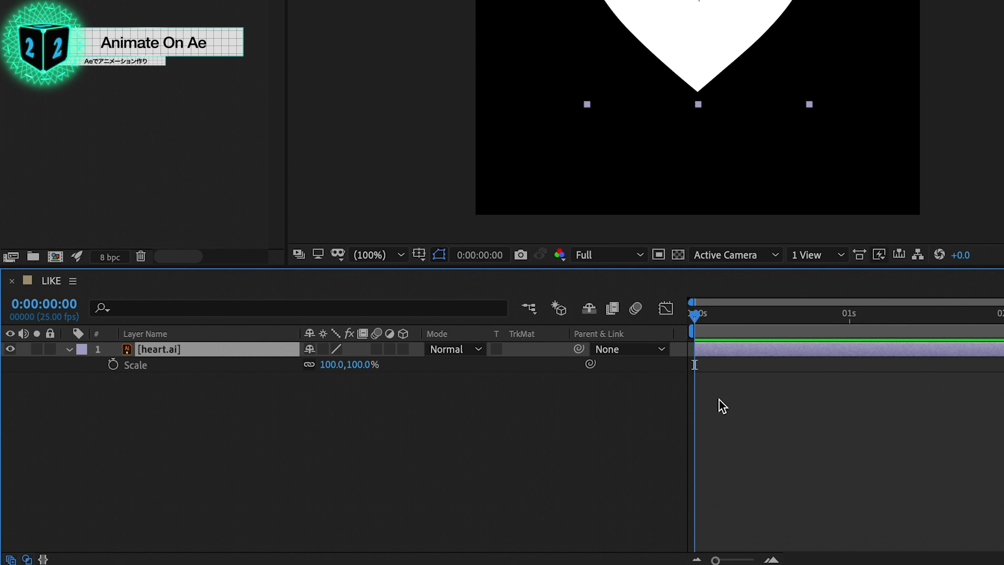
Keyframe the heart's Scale at 0f, 5f, 10f, 15f as 0, 110, 95, 100% and ease them
scroll(707, 388, "up", 4)
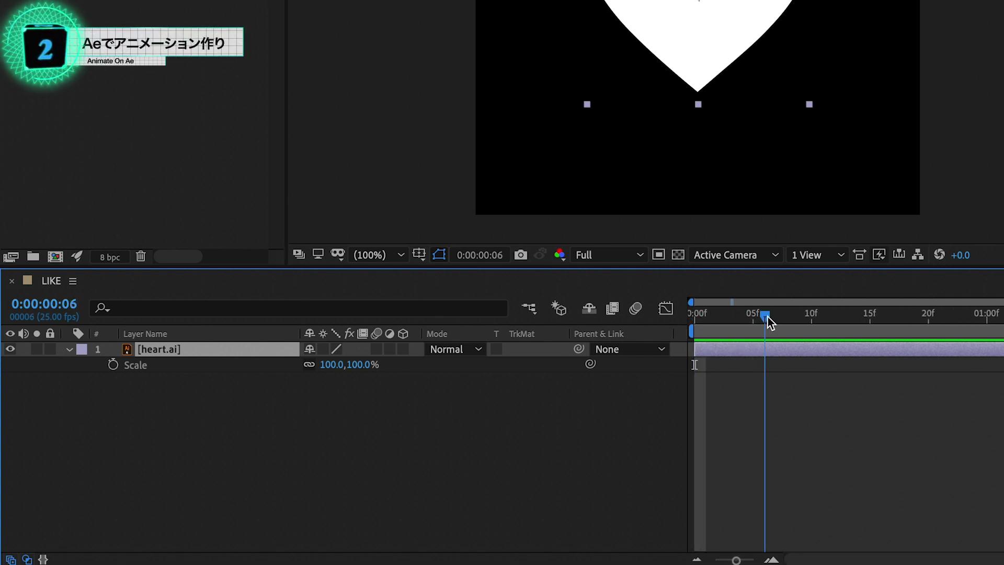
left_click_drag(842, 319, 869, 317)
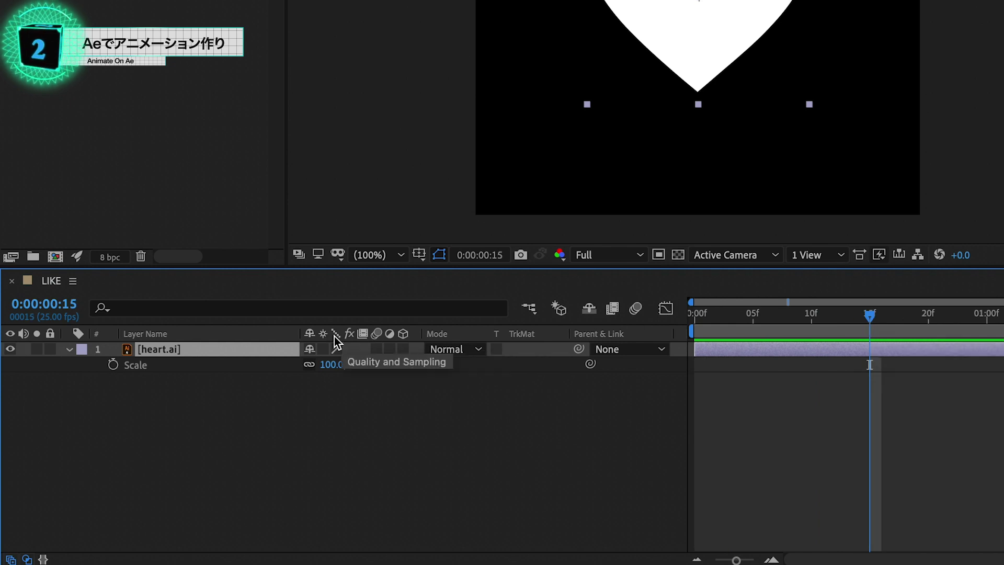
left_click(113, 364)
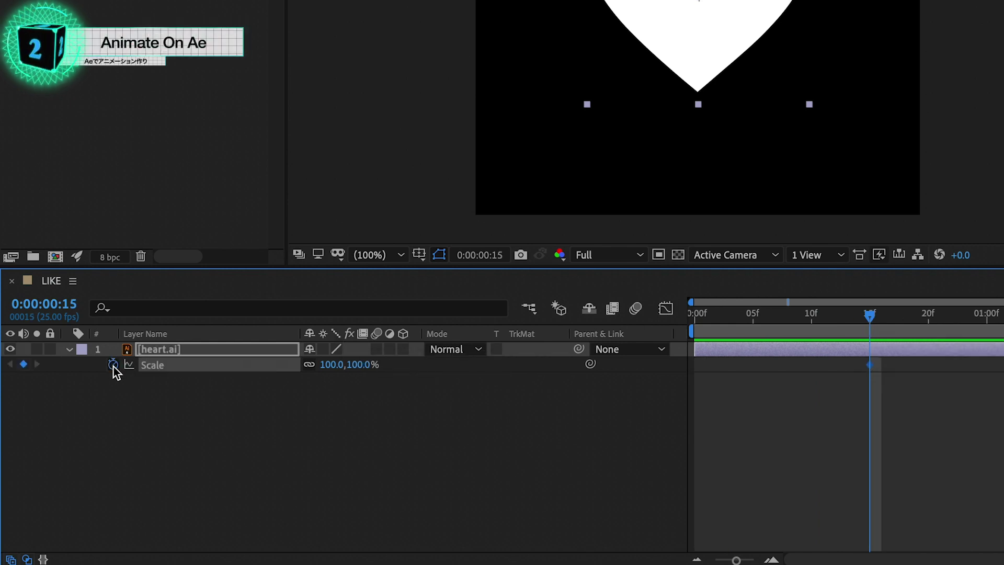
left_click(751, 325)
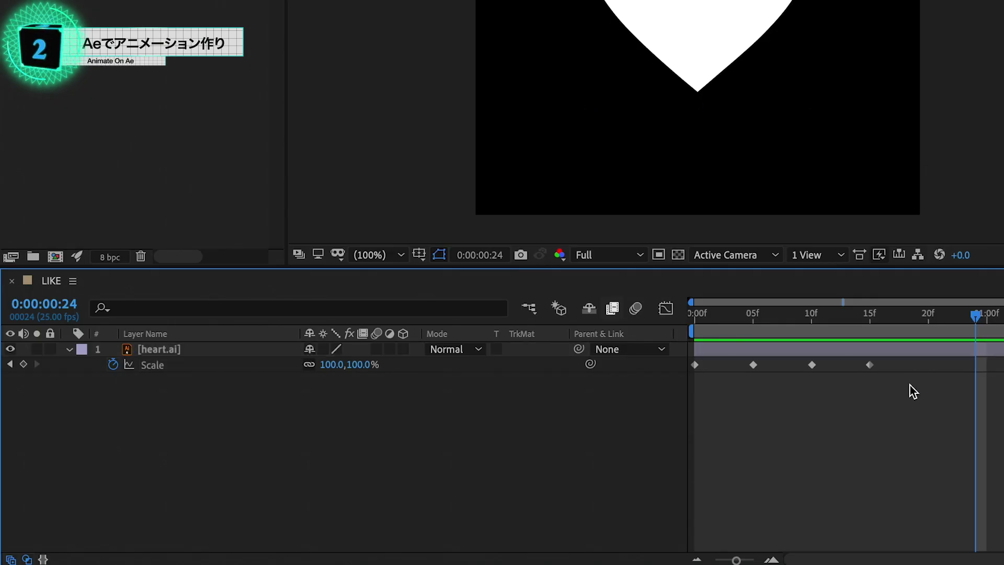
left_click_drag(910, 385, 679, 365)
key("F9")
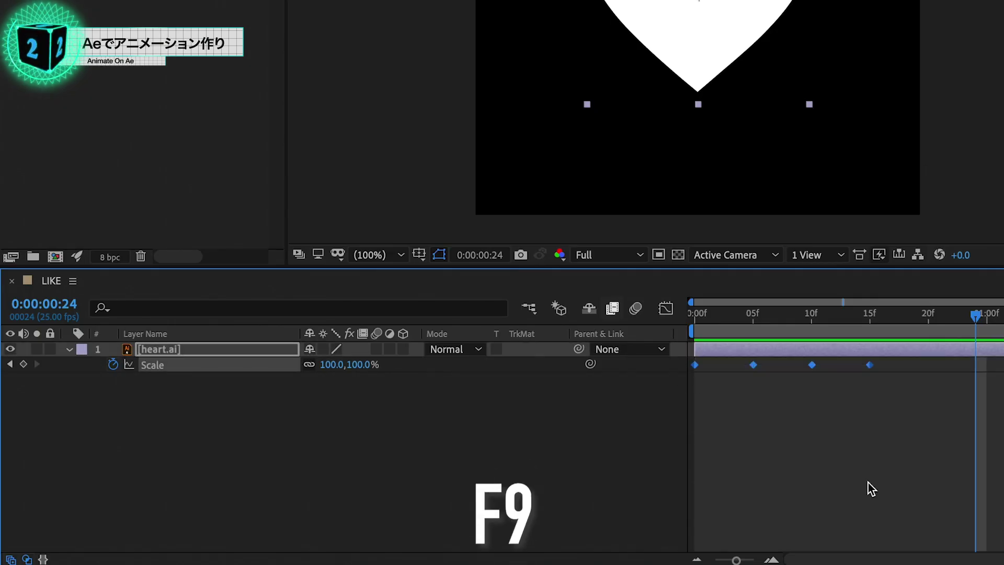
Apply Easy Ease, preview the pop from frame 0, then add a 100% Scale keyframe at 1:05
key("F9")
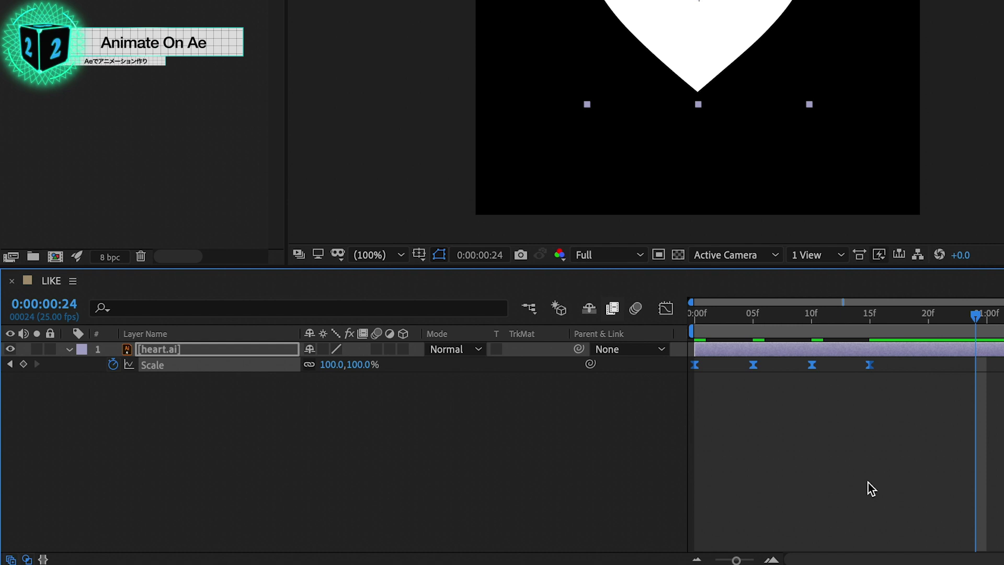
key("space")
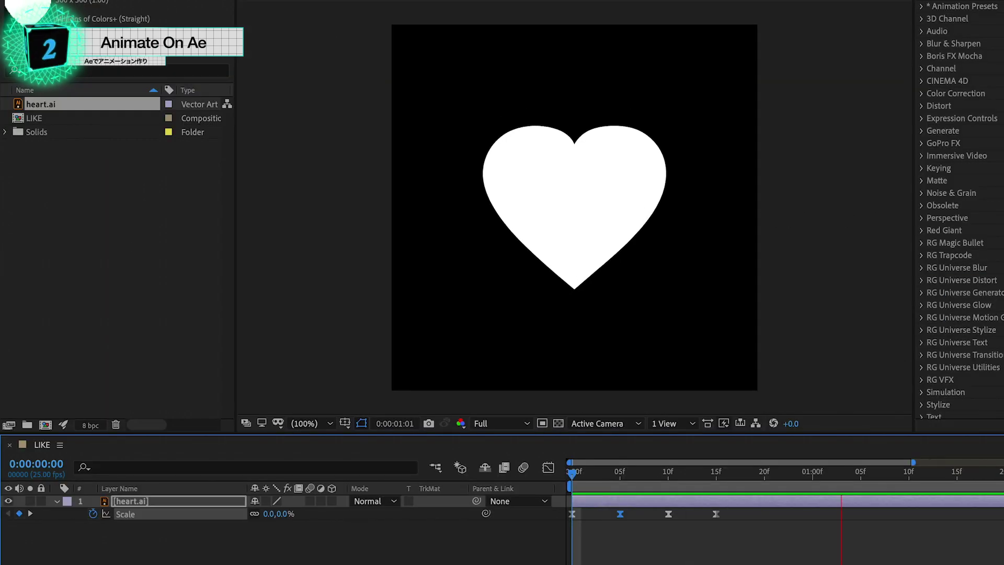
key("space")
left_click_drag(594, 474, 572, 472)
key("space")
key("space")
key("space")
key("space")
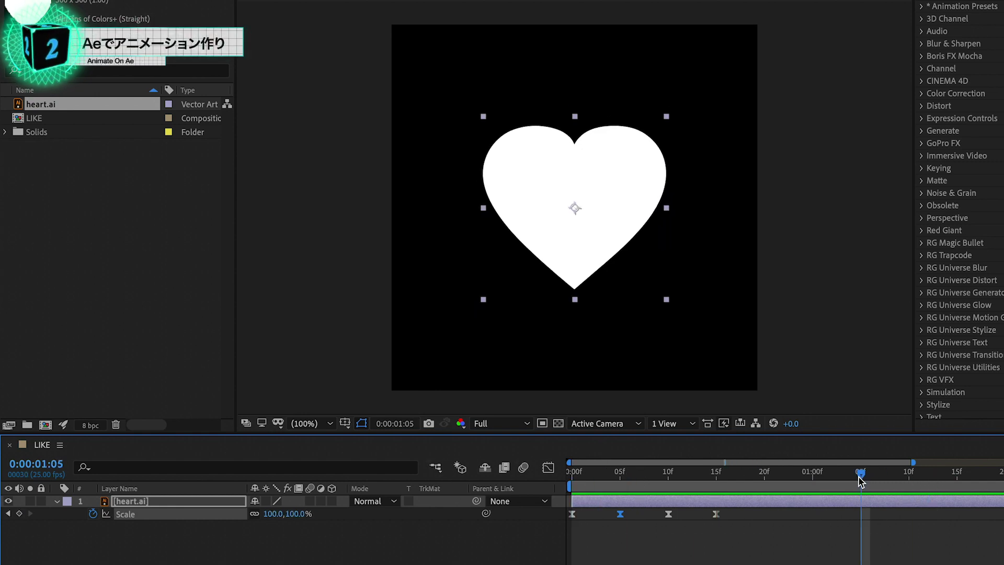
left_click(19, 513)
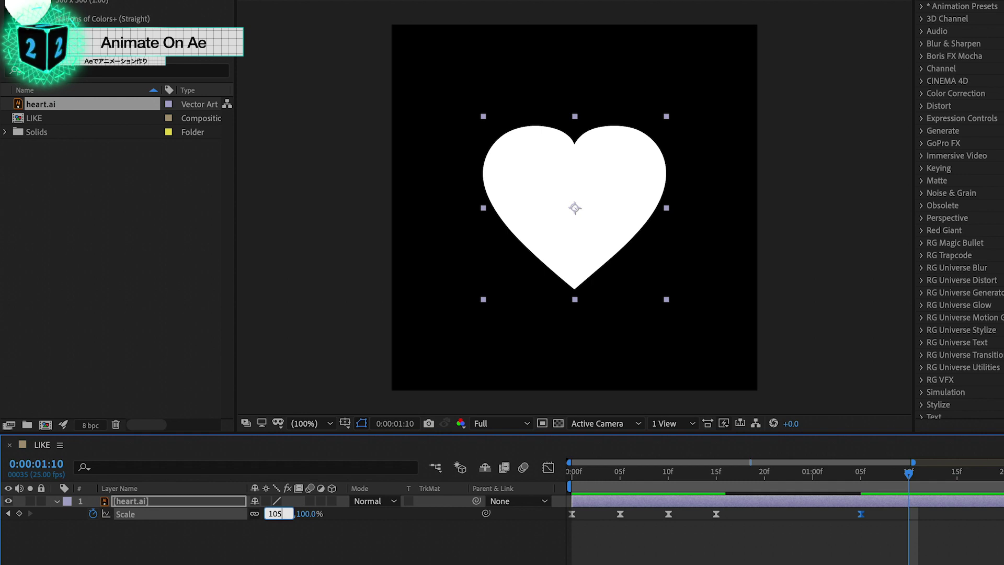
Key the heart's Scale at 105% at 1:10 and 0% at 1:15
key("Return")
left_click_drag(910, 473, 957, 473)
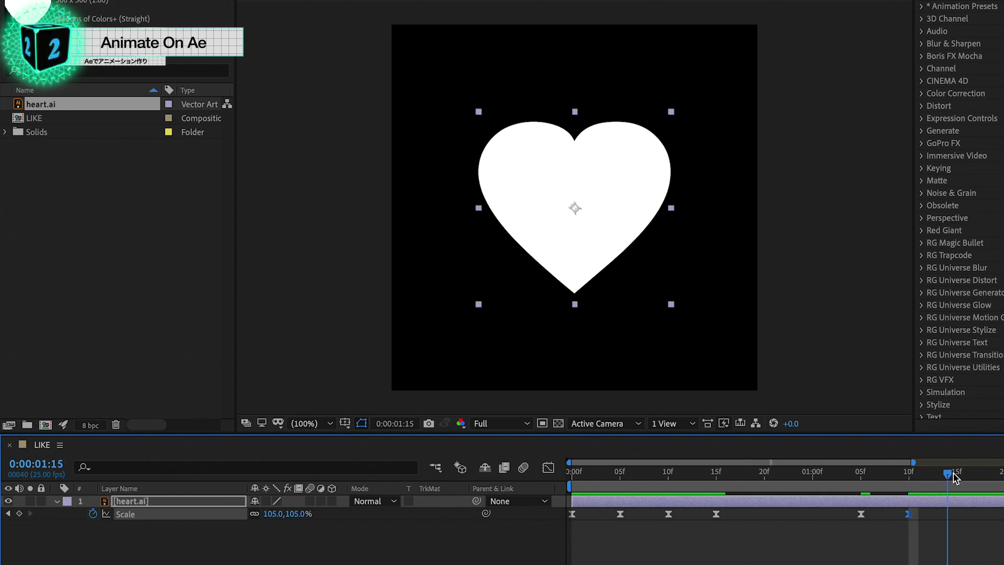
left_click(270, 514)
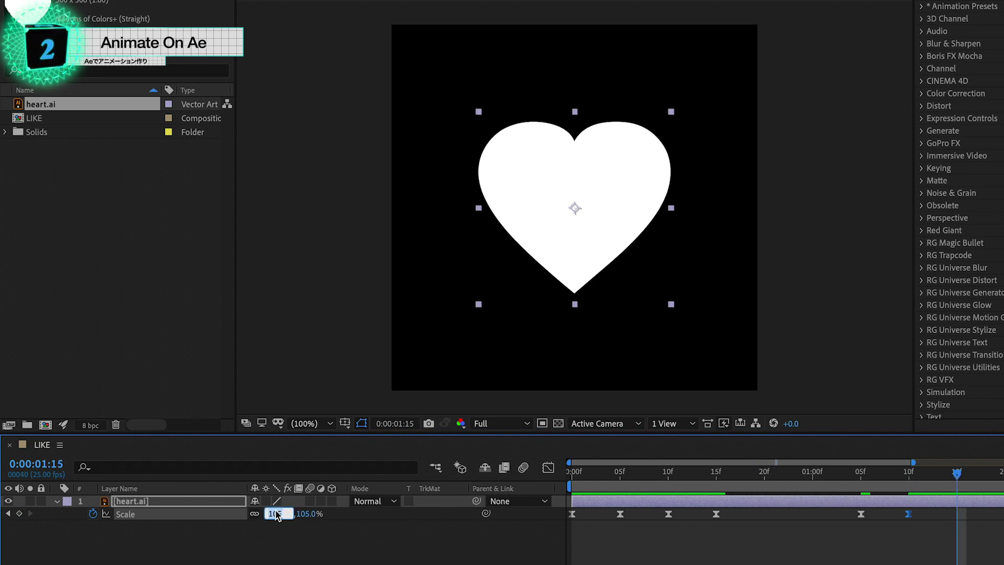
type("0")
key("Return")
Return to frame 0 and play a preview of the heart animation
left_click(730, 476)
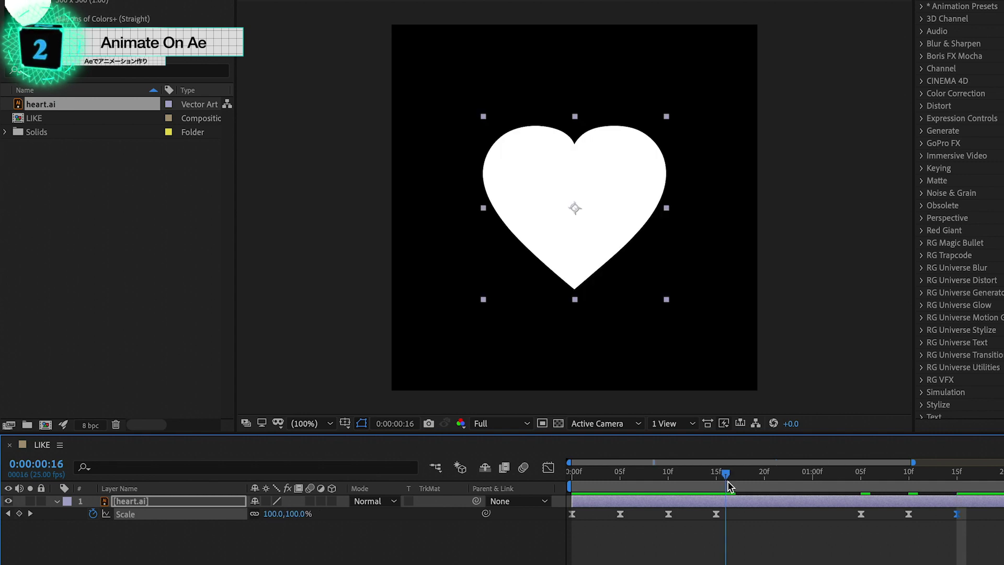
key("Home")
key("space")
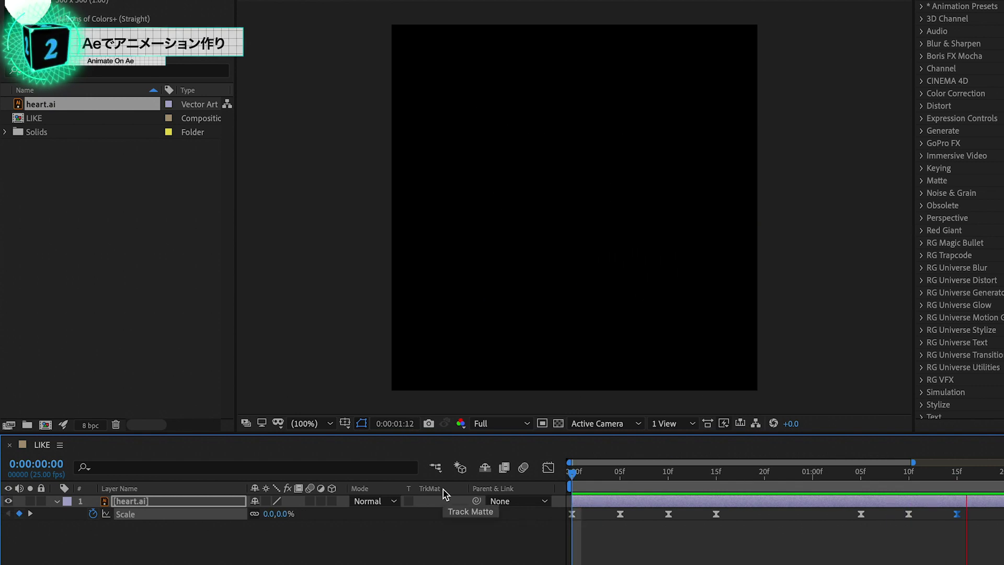
Select the later Scale keyframes and squeeze them together so the bounce ends sooner
left_click(885, 472)
left_click_drag(821, 384, 578, 327)
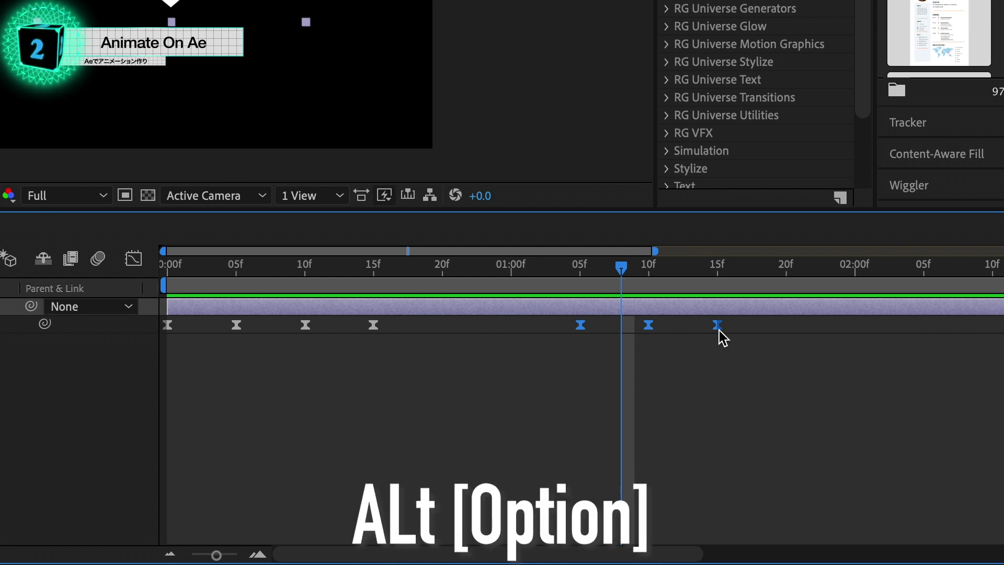
left_click_drag(720, 334, 649, 326, "alt")
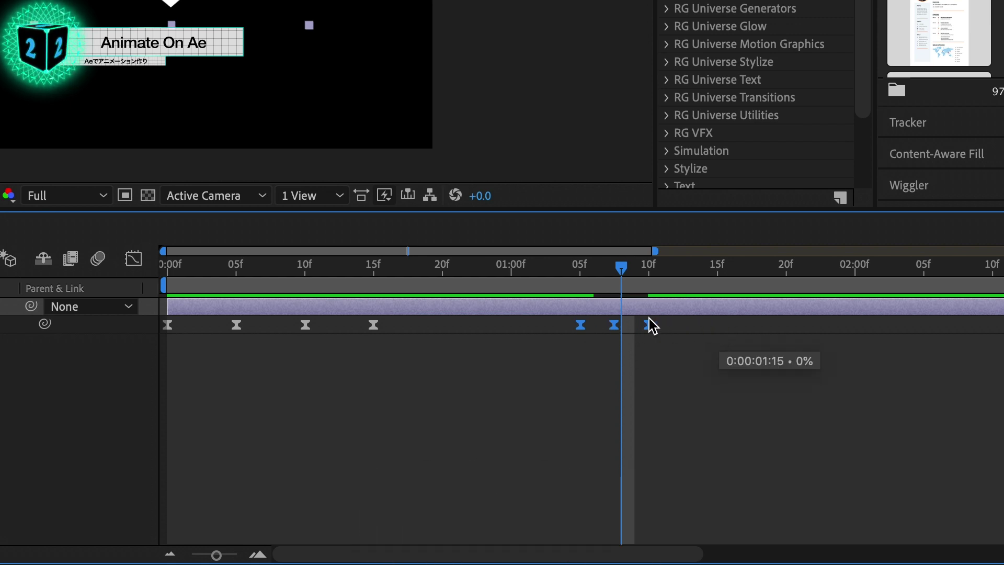
Preview the animation from the start, then end the work area at about 1:10f
left_click_drag(622, 268, 127, 249)
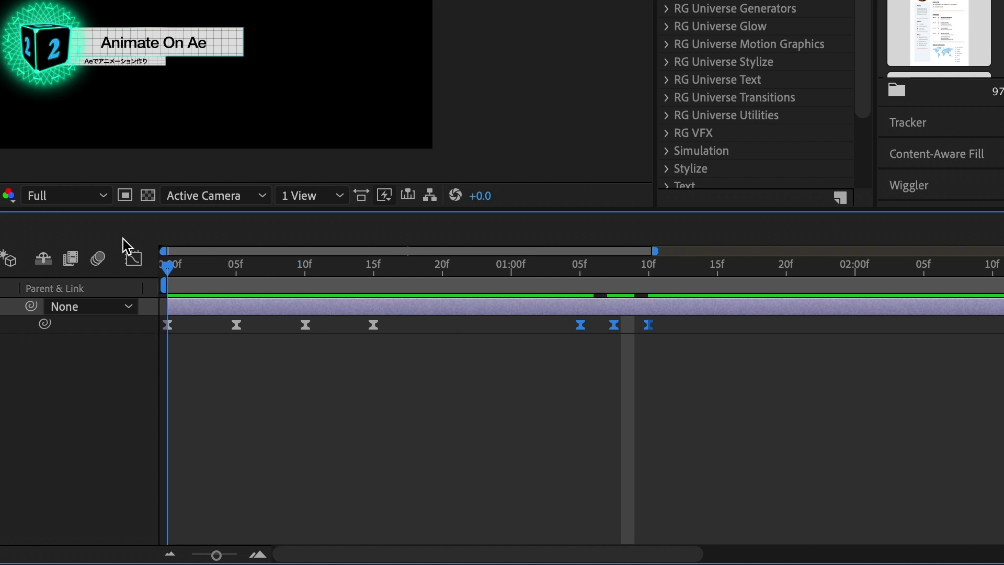
key("space")
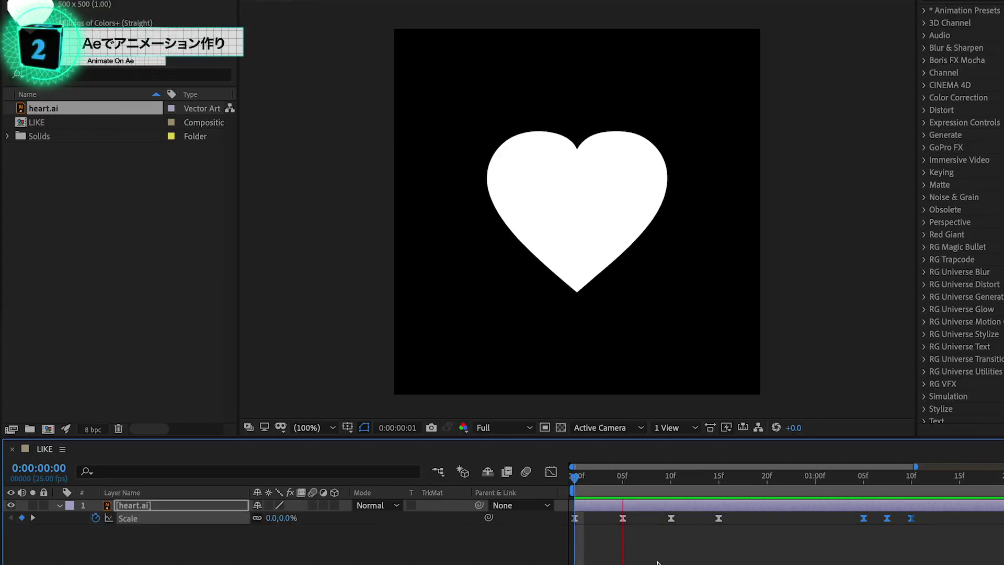
key("space")
left_click_drag(857, 476, 912, 481)
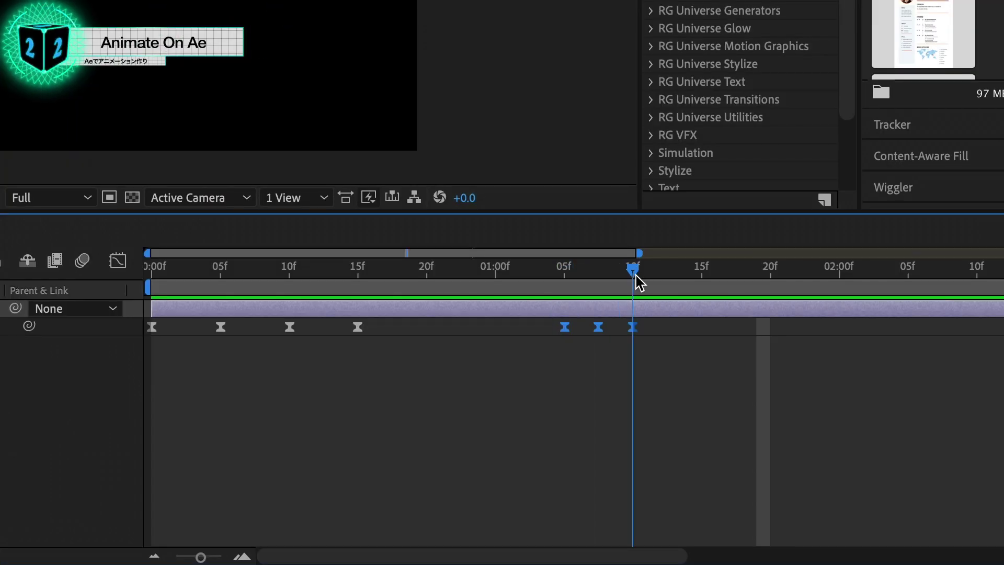
key("n")
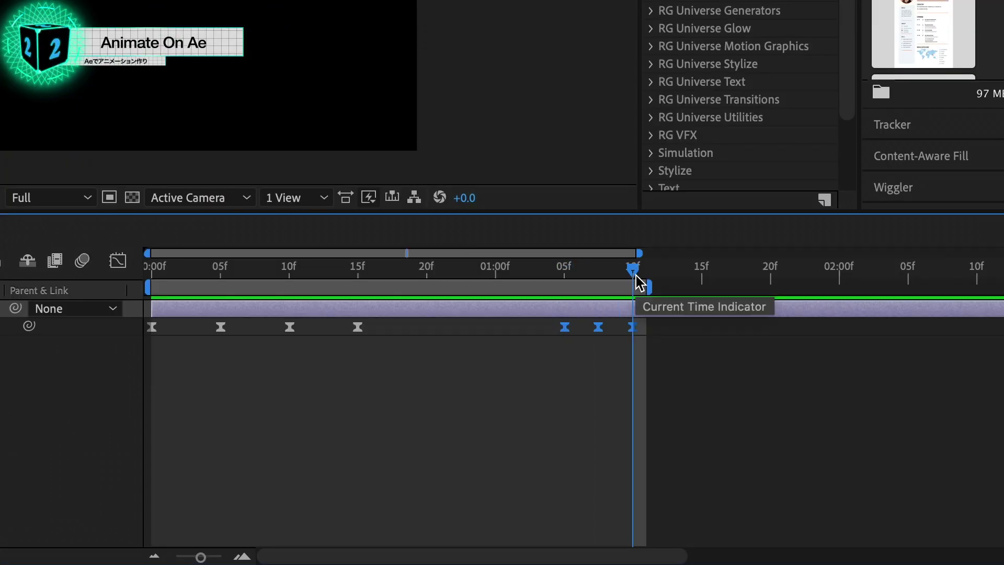
Trim the LIKE composition to the work area, preview it, and turn on the Transparency Grid
right_click(600, 287)
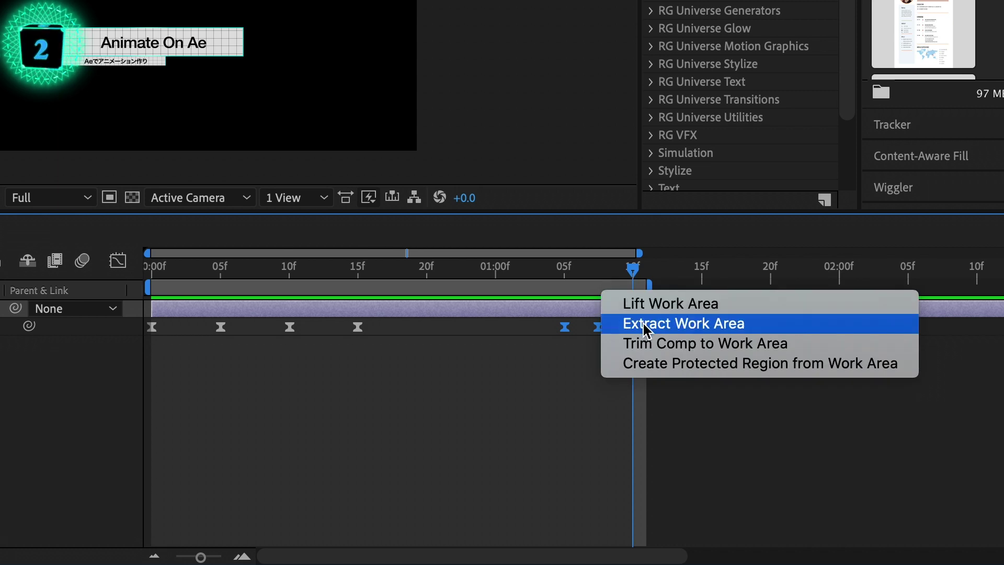
left_click(762, 350)
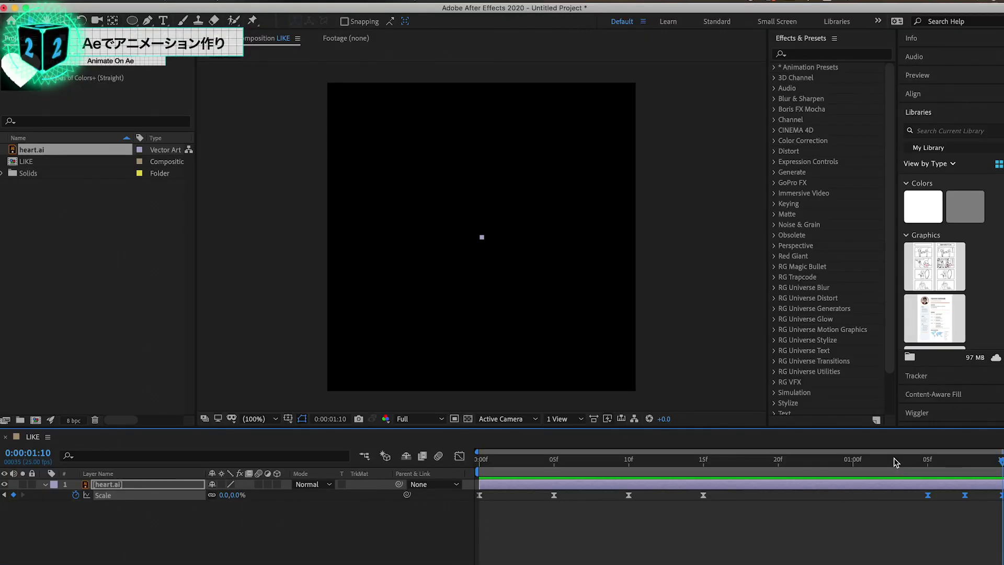
key("space")
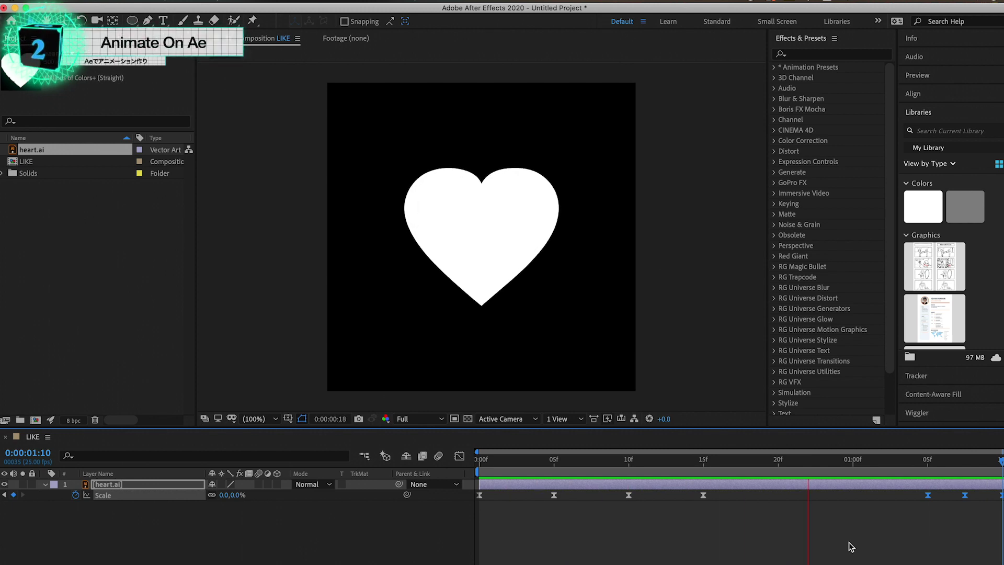
key("space")
left_click_drag(591, 449, 749, 460)
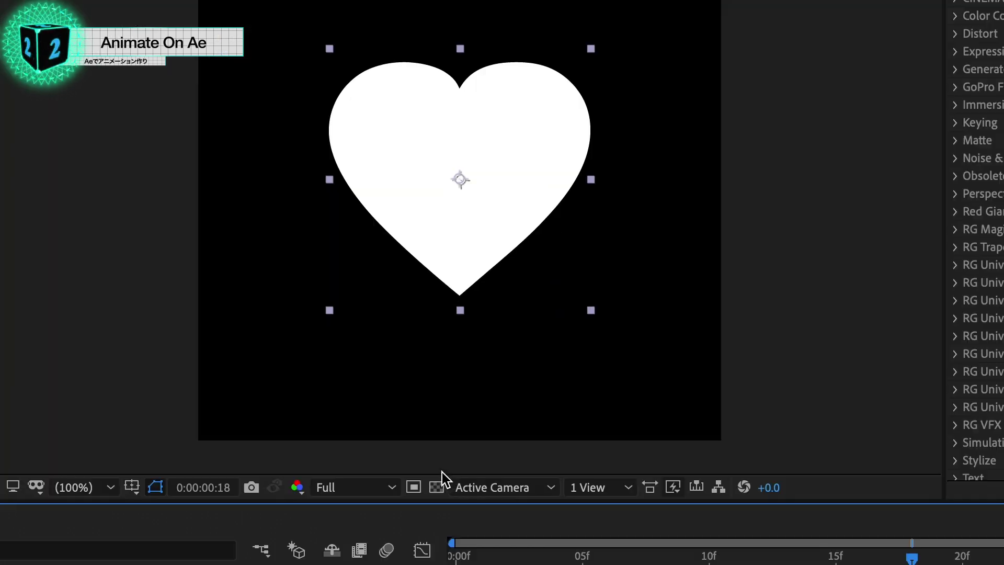
left_click(441, 481)
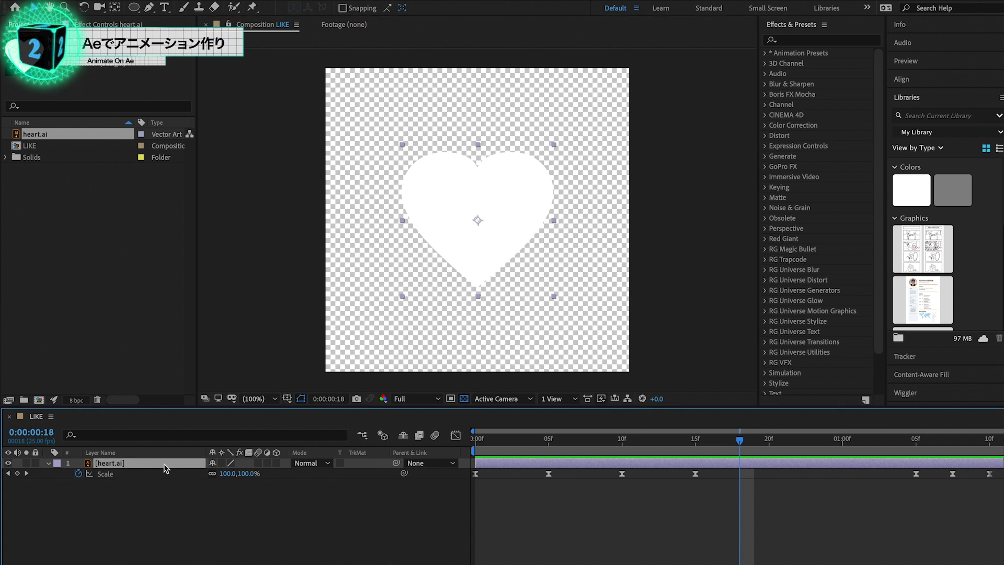
Add a Drop Shadow layer style to heart.ai with Distance 0, Spread 100% and Opacity 50%
right_click(164, 463)
mouse_move(171, 463)
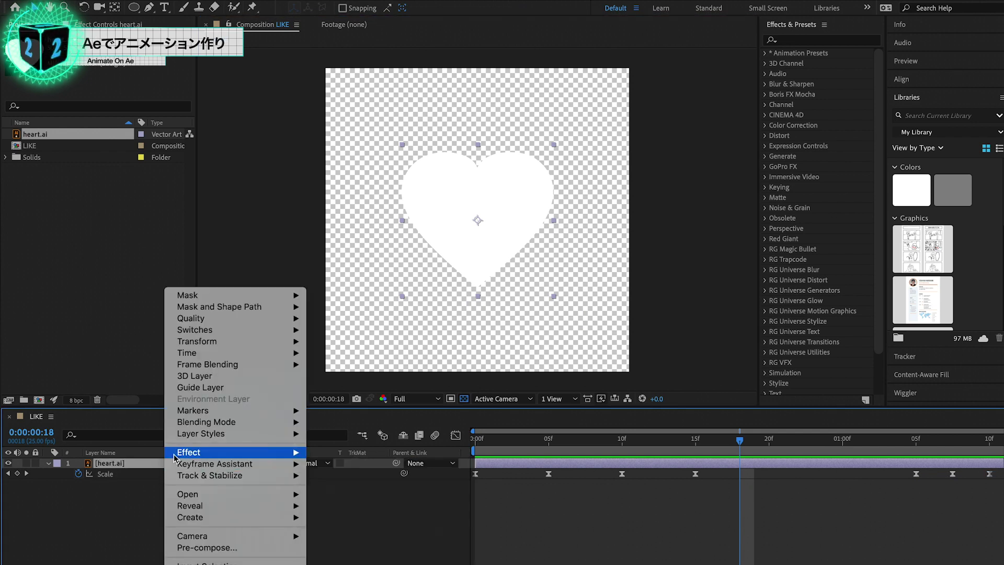
mouse_move(222, 433)
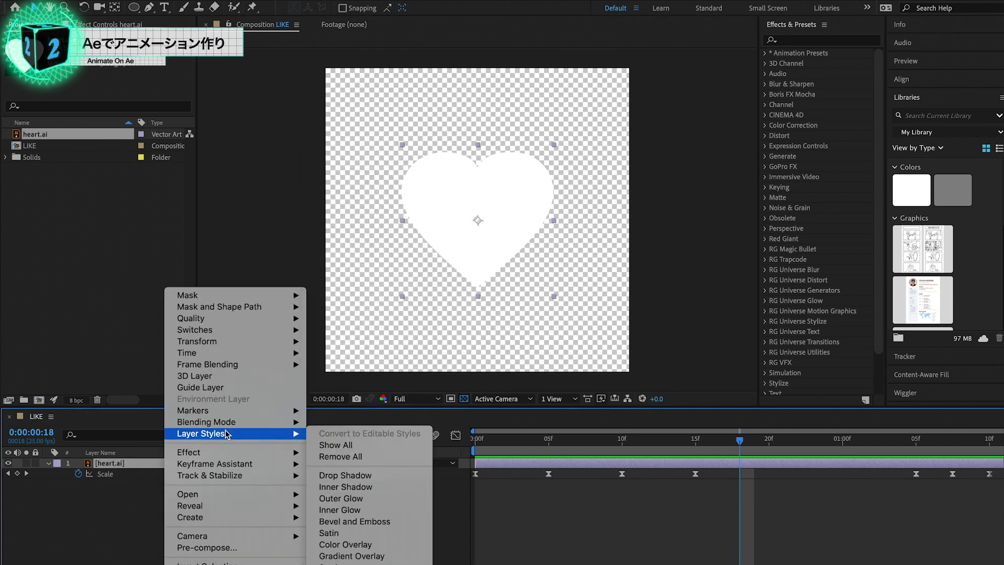
left_click(370, 479)
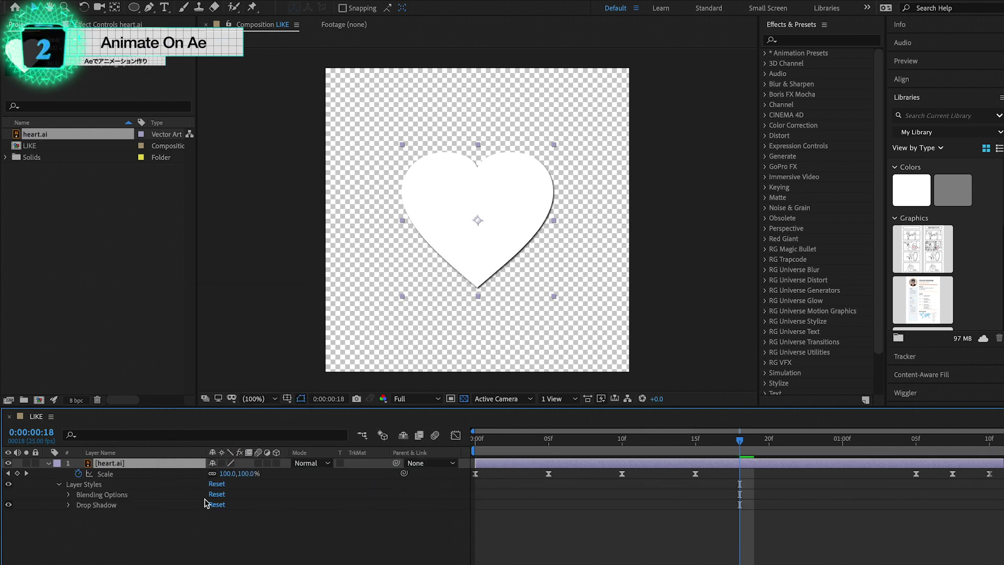
left_click(70, 503)
left_click(214, 555)
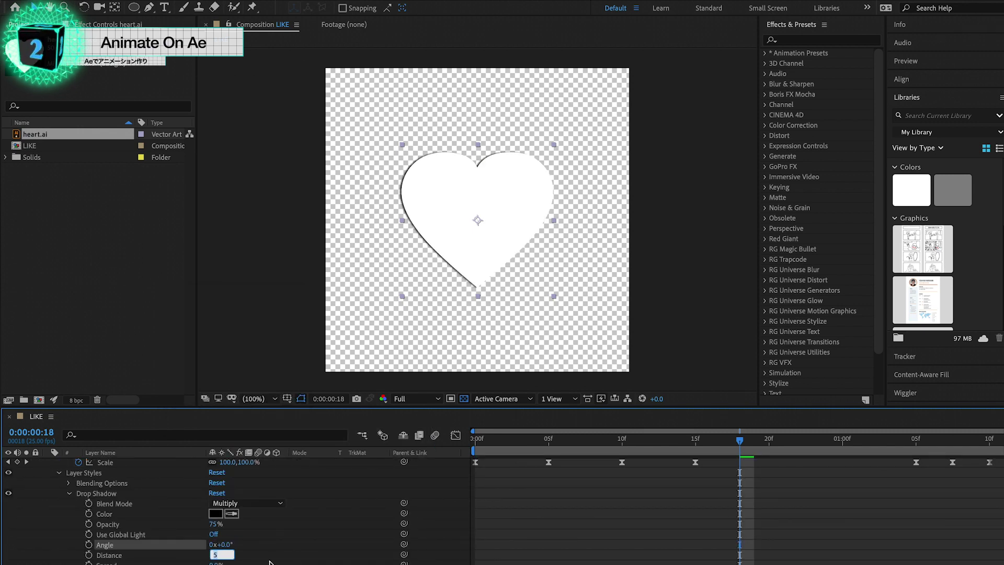
type("0")
key("Return")
mouse_move(214, 563)
left_mouse_down()
mouse_move(264, 561)
mouse_move(149, 563)
left_mouse_up()
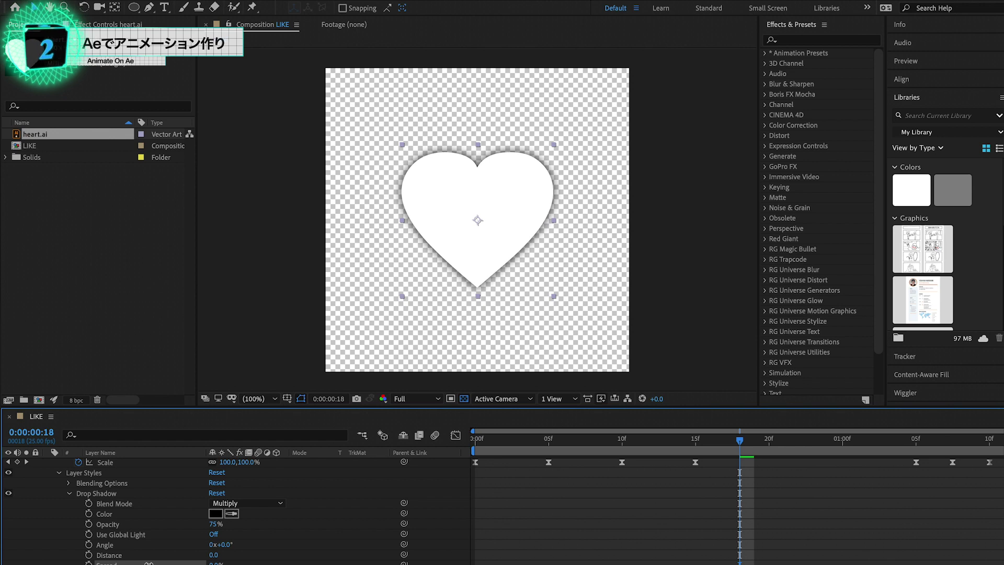
left_click_drag(215, 523, 203, 523)
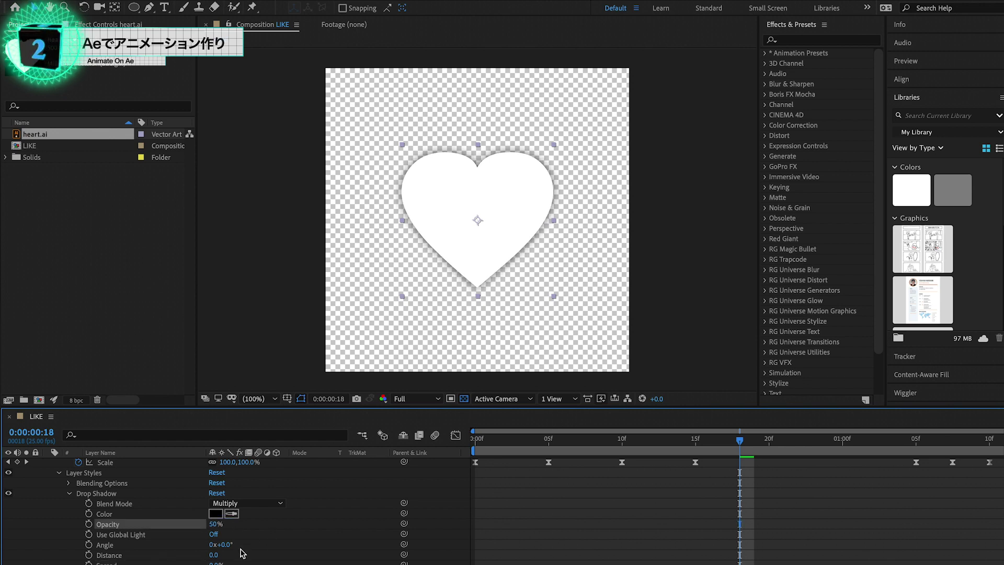
Deselect the layer and preview the heart animation with its shadow
left_click(500, 476)
key("space")
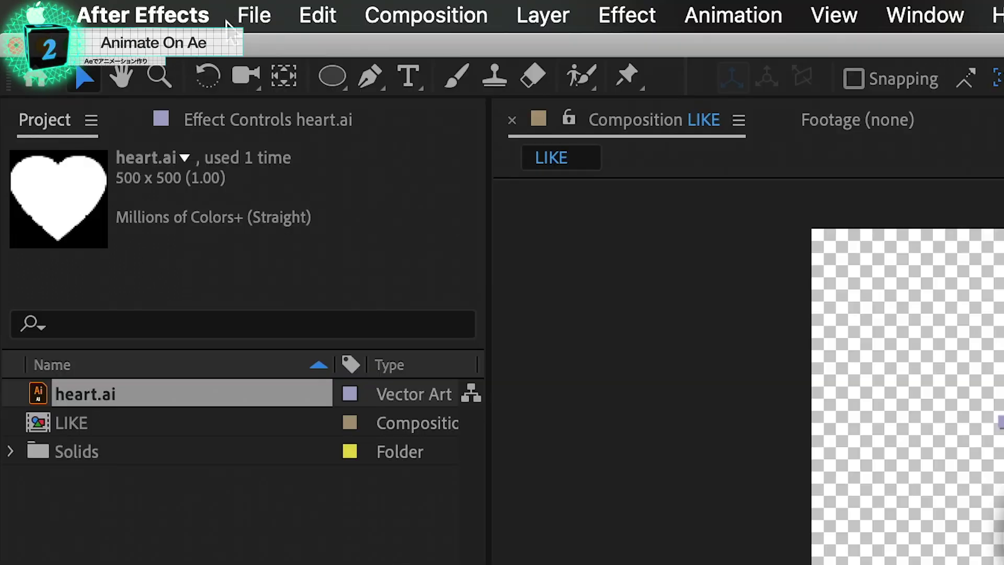
left_click(249, 15)
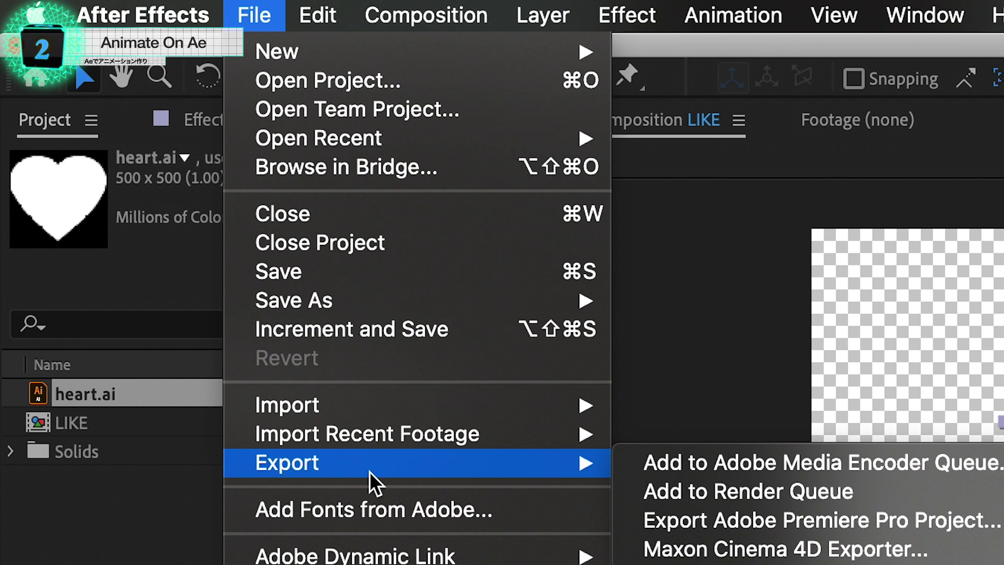
Add LIKE to the Render Queue with a QuickTime output module using RGB + Alpha channels
mouse_move(538, 463)
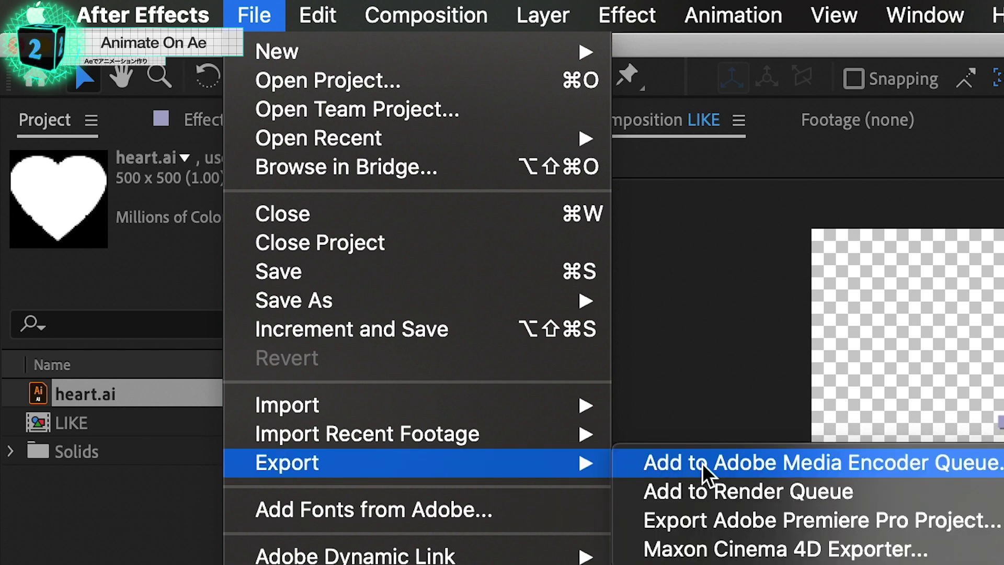
left_click(702, 485)
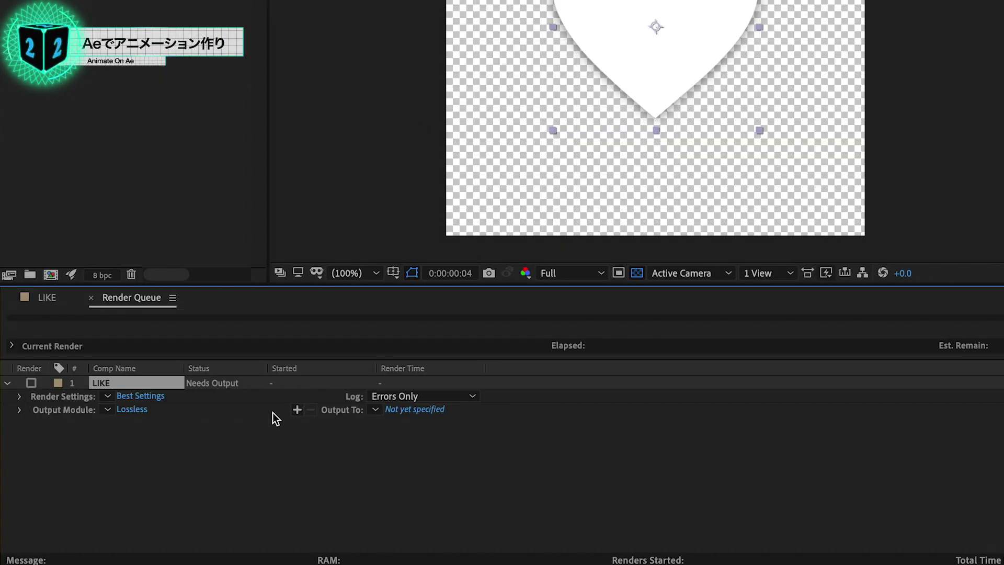
left_click(137, 408)
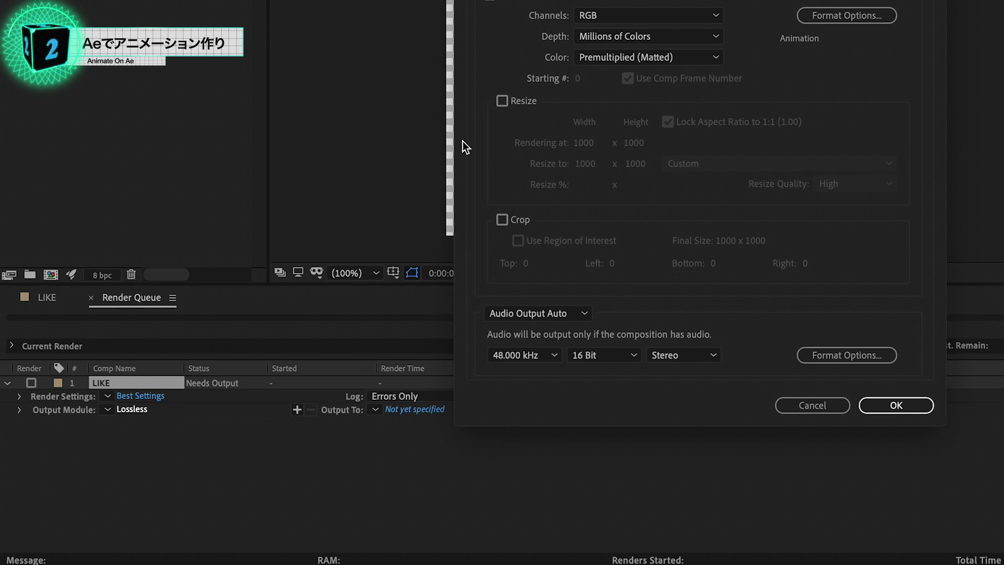
left_click(454, 158)
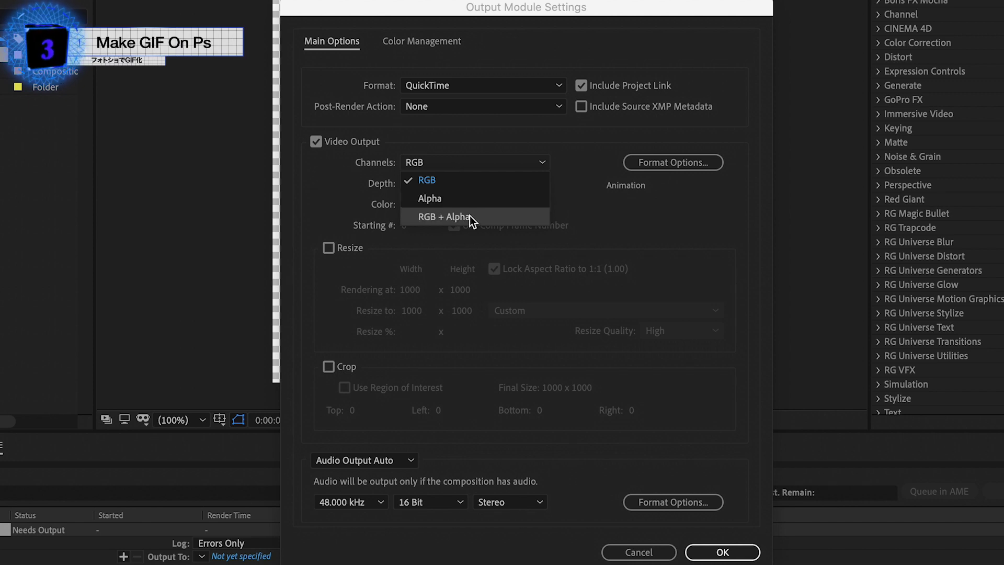
left_click(492, 219)
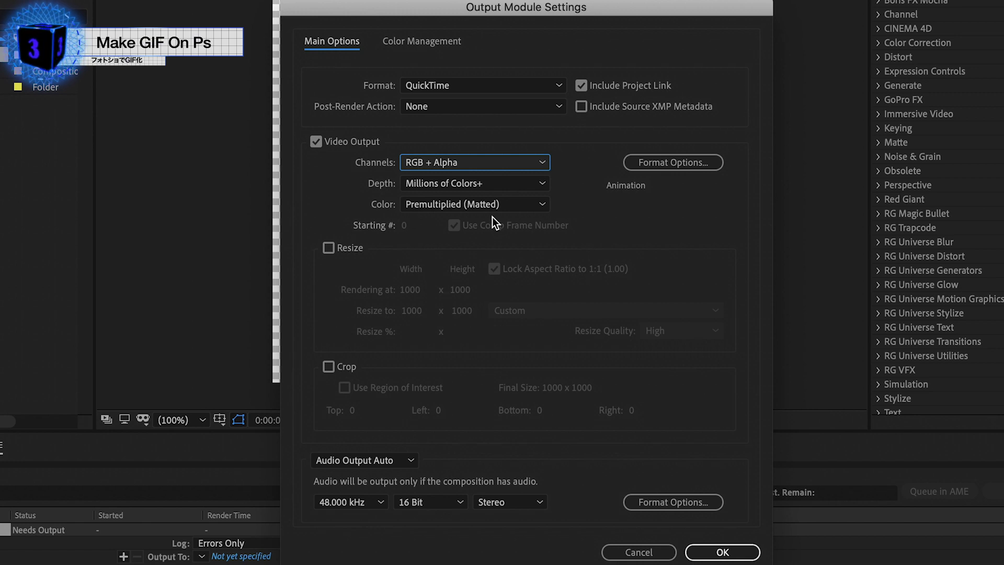
left_click(722, 556)
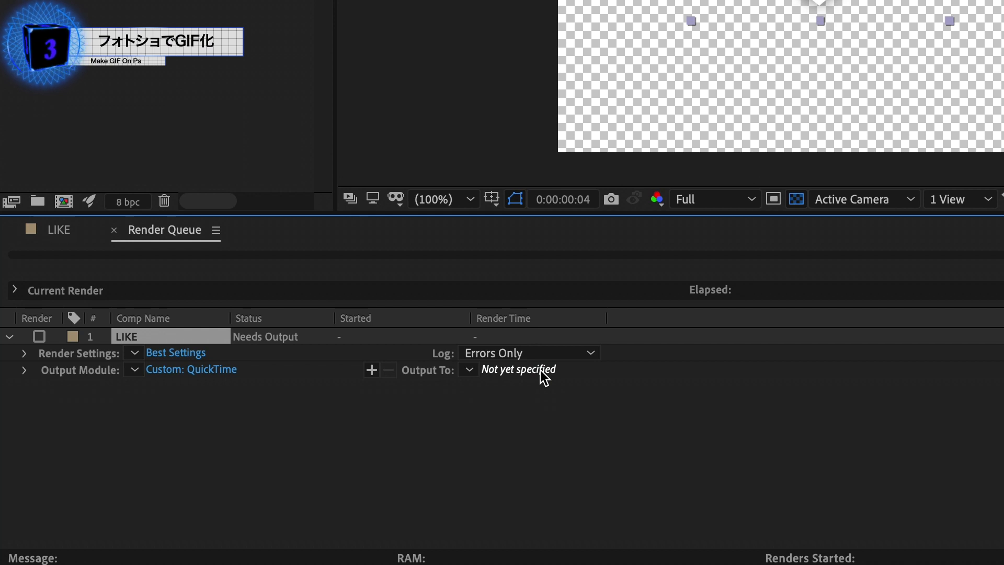
Set the output file to LIKE.mov on the EC-PHU3 drive and render it
left_click(540, 370)
scroll(149, 390, "down", 3)
left_click(120, 365)
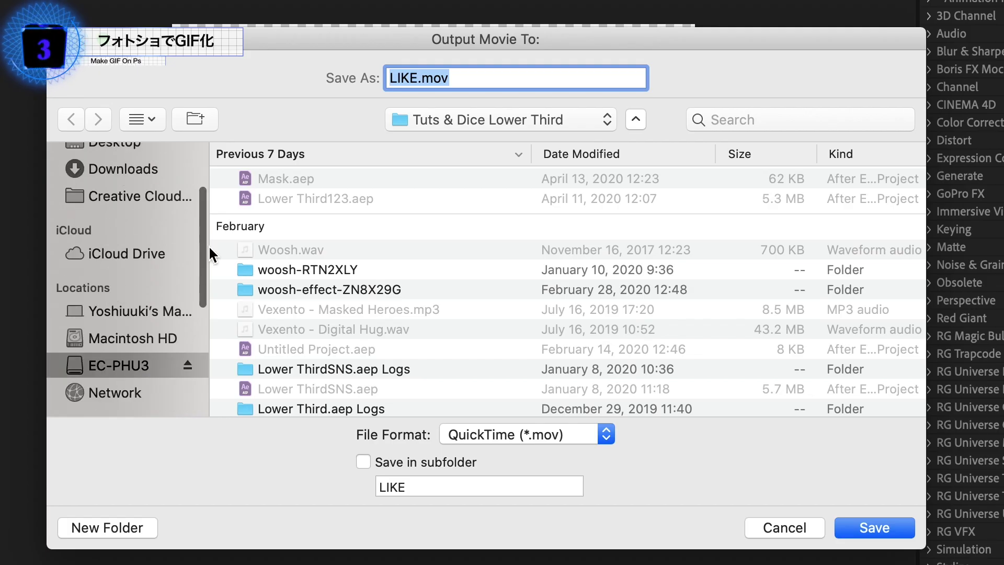
key("Return")
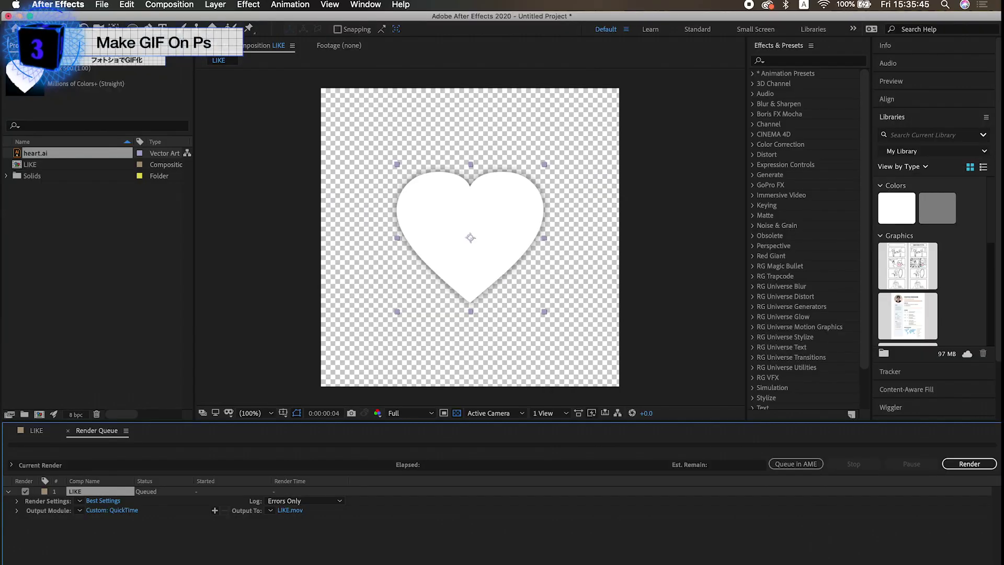
key("Return")
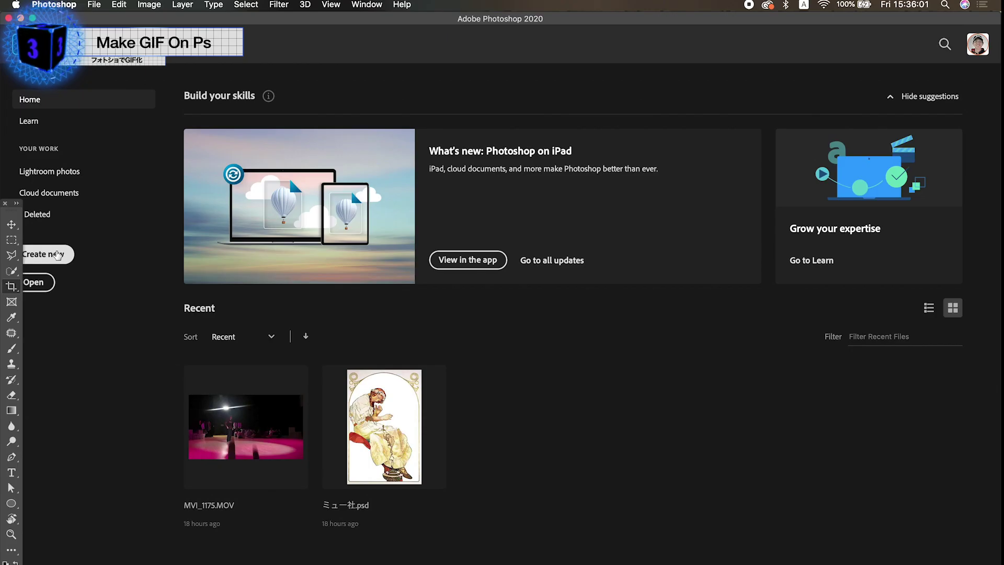
Create a new Photoshop document, Untitled-1, with Width 1000 px and Height 1000 px
left_click(57, 254)
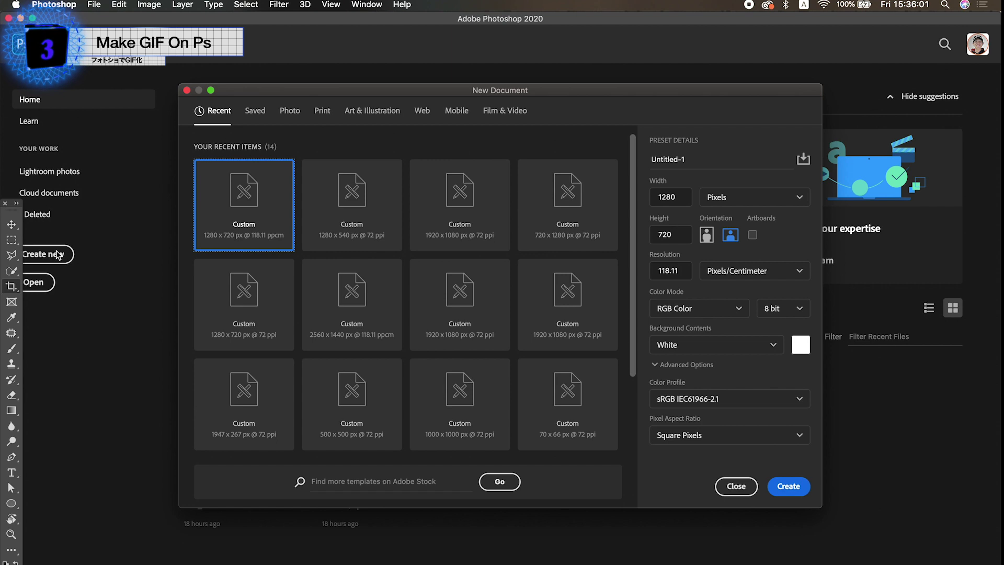
double_click(681, 200)
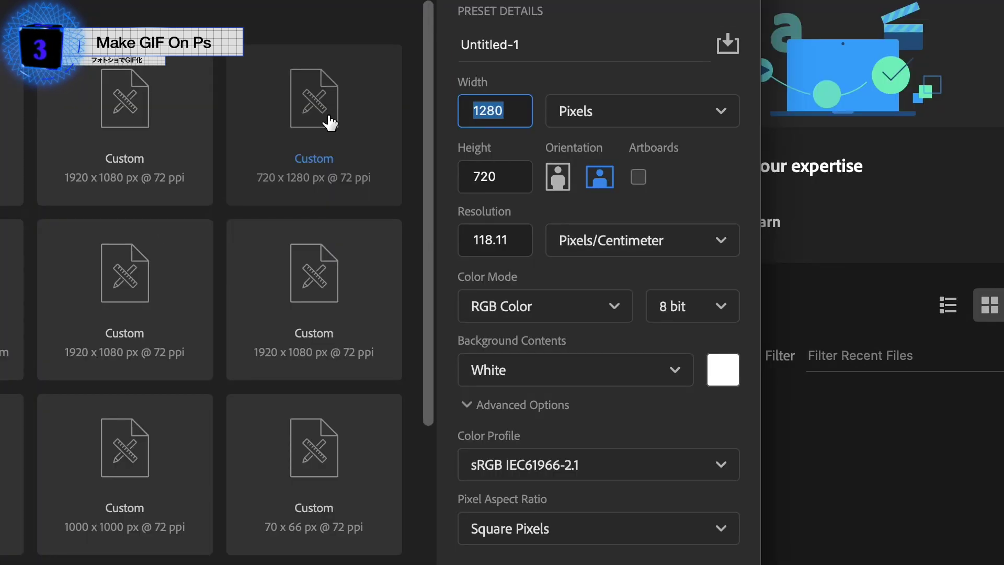
type("1000")
key("Tab")
type("1000")
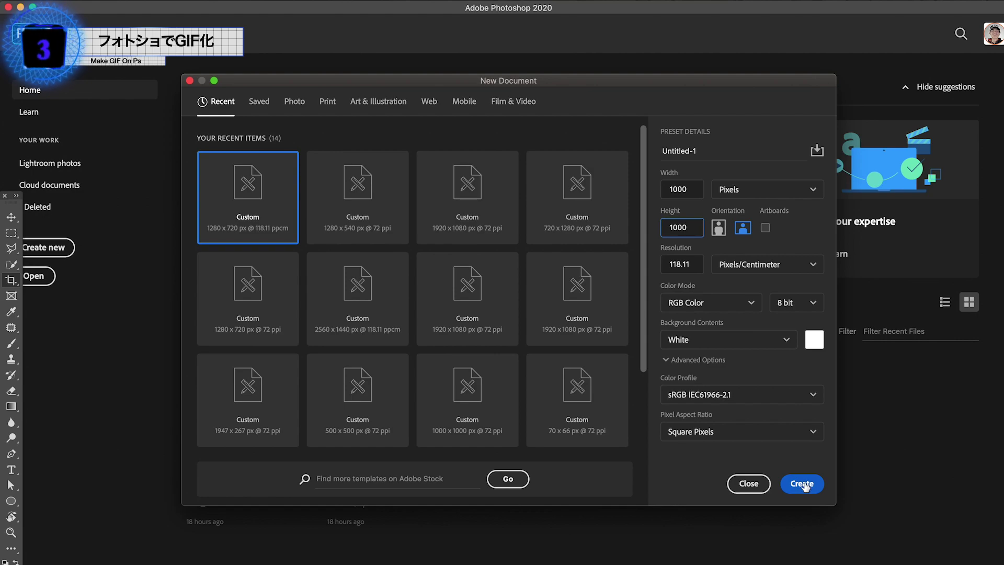
left_click(803, 483)
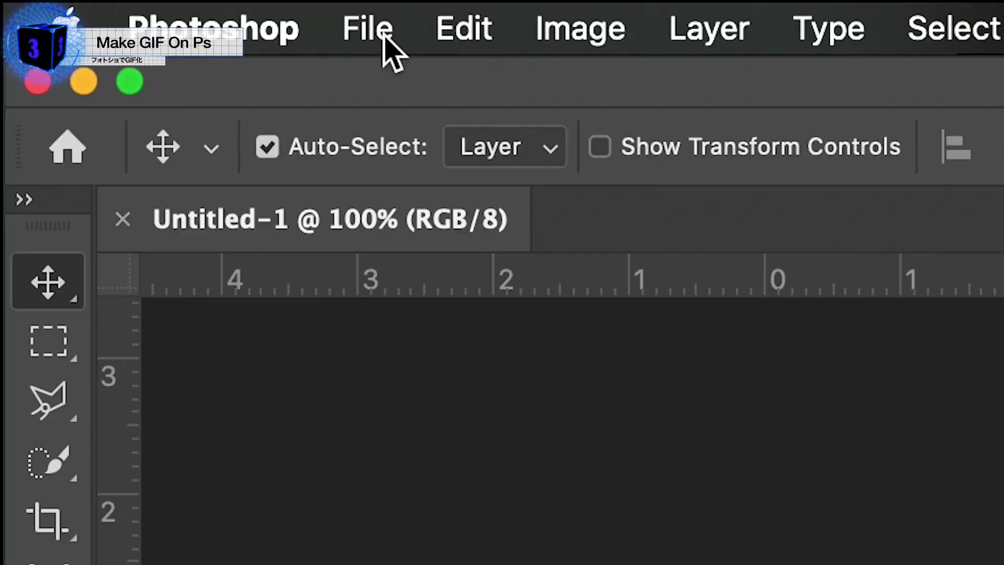
left_click(99, 1)
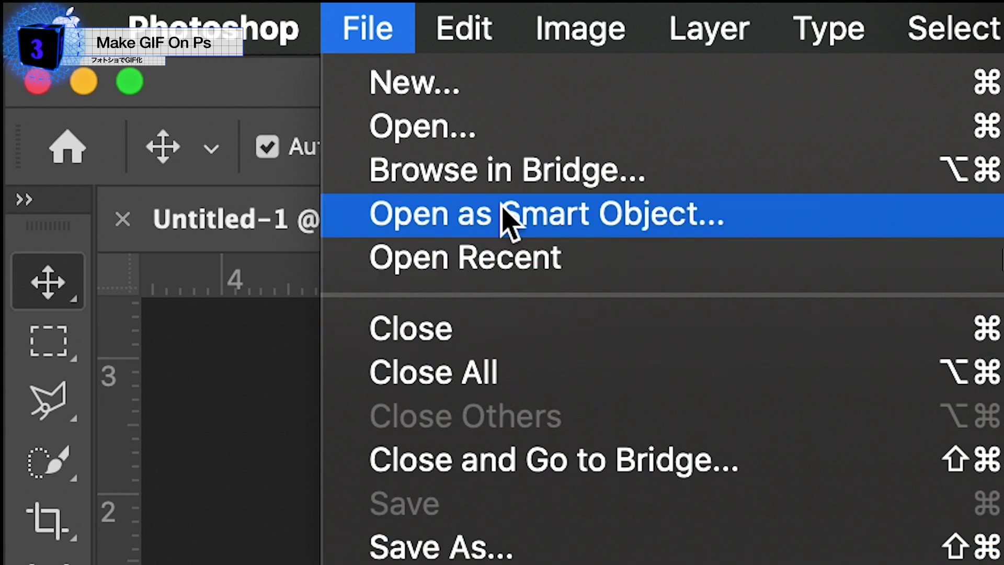
Open LIKE.mov in Photoshop, then play and stop its Timeline preview
left_click(482, 137)
left_click(309, 178)
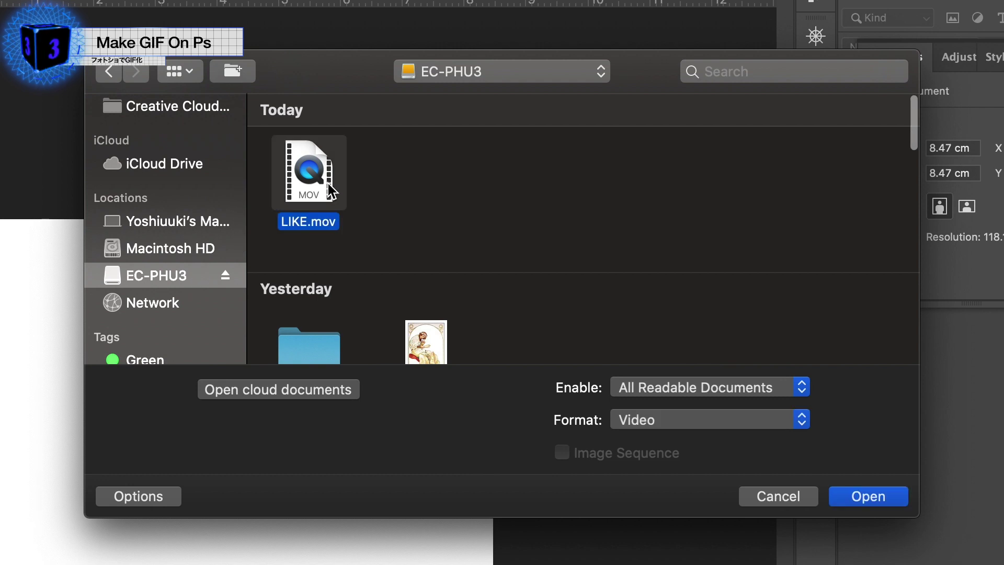
left_click(851, 496)
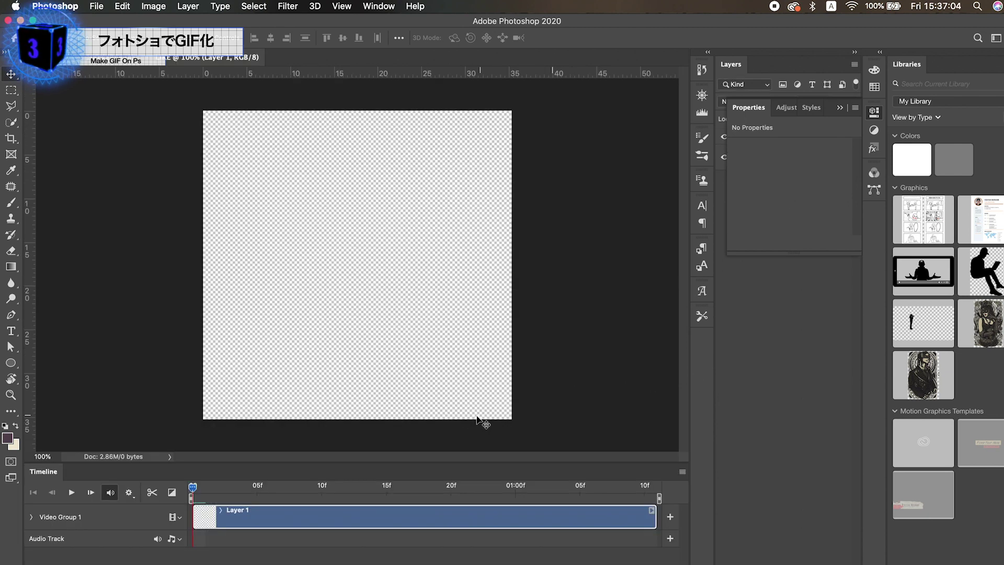
key("space")
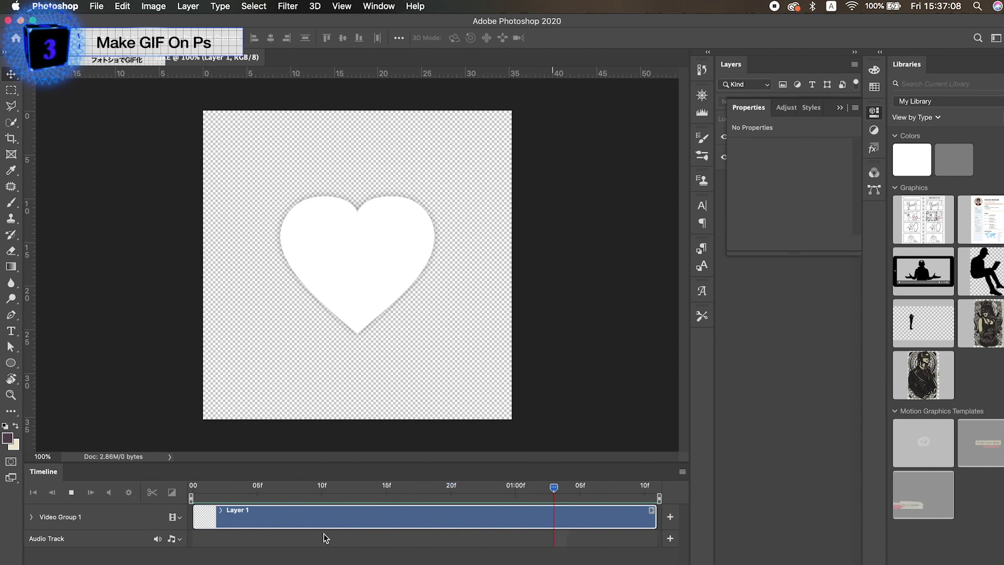
key("space")
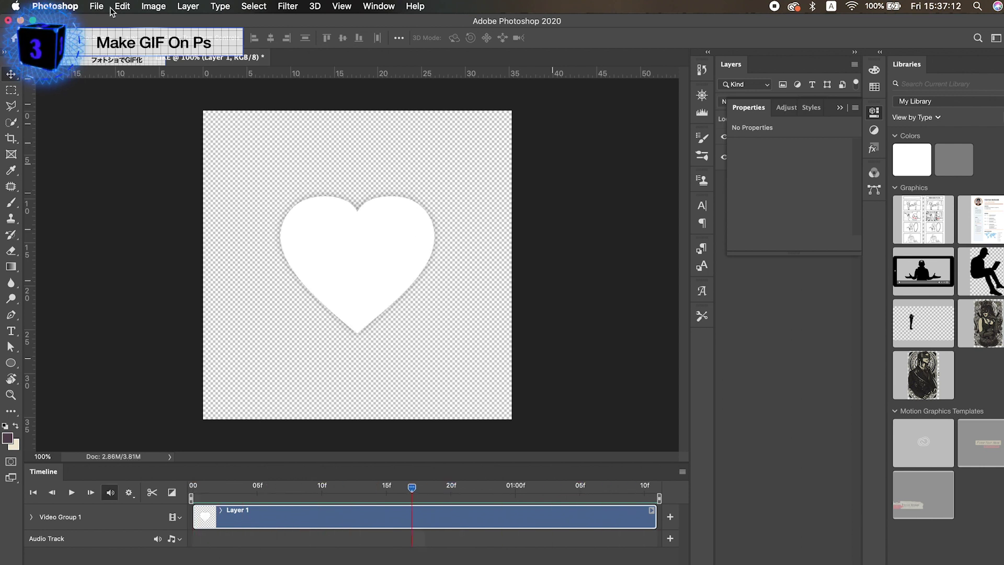
left_click(100, 7)
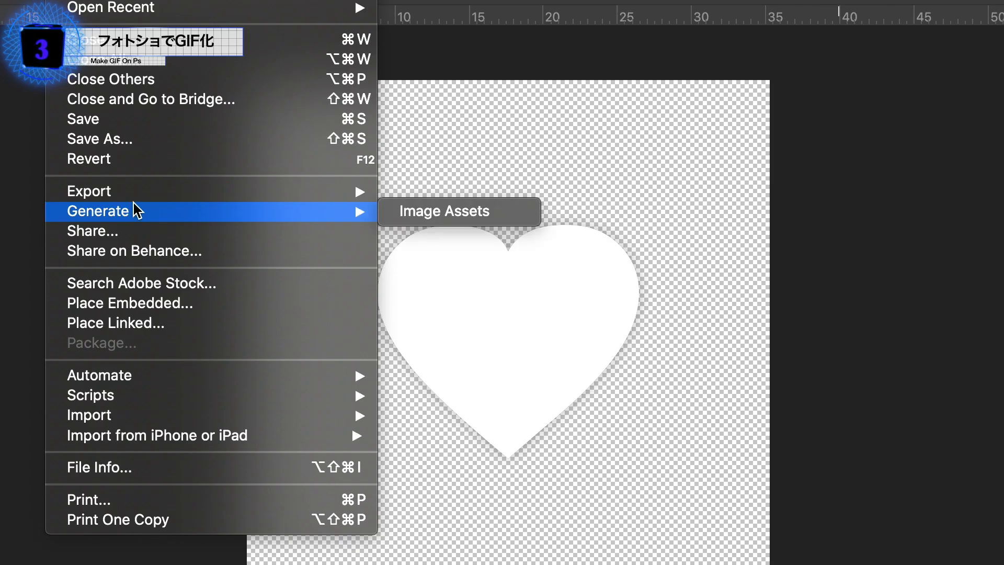
Open Save for Web (Legacy), move the dialog left, and set the GIF to 256 colours
mouse_move(136, 178)
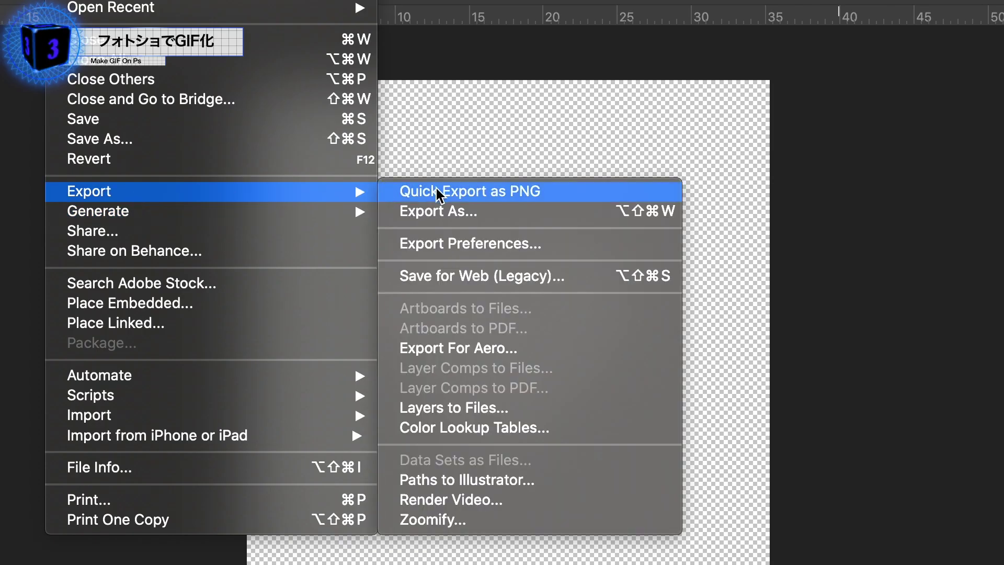
left_click(453, 276)
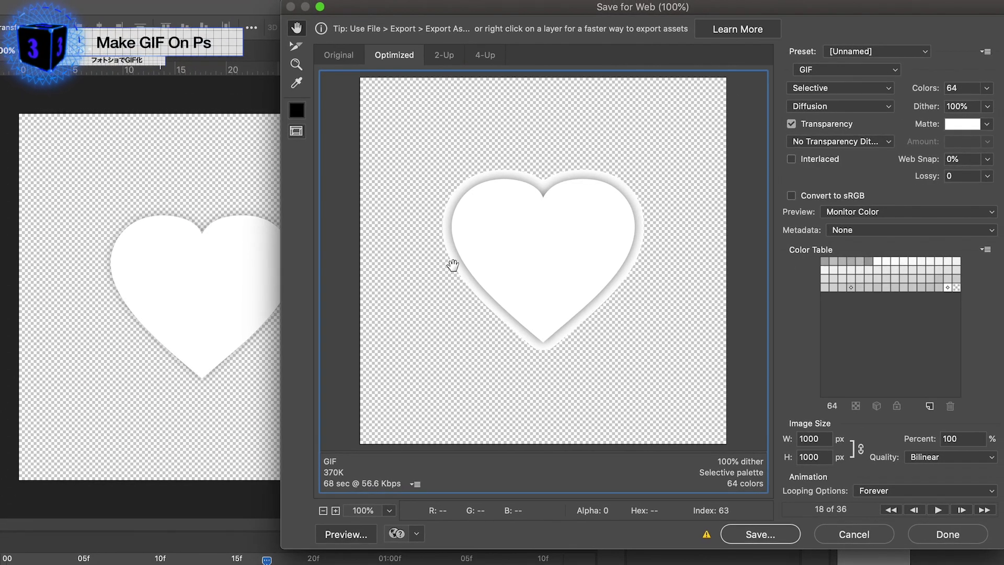
left_click_drag(467, 6, 266, 6)
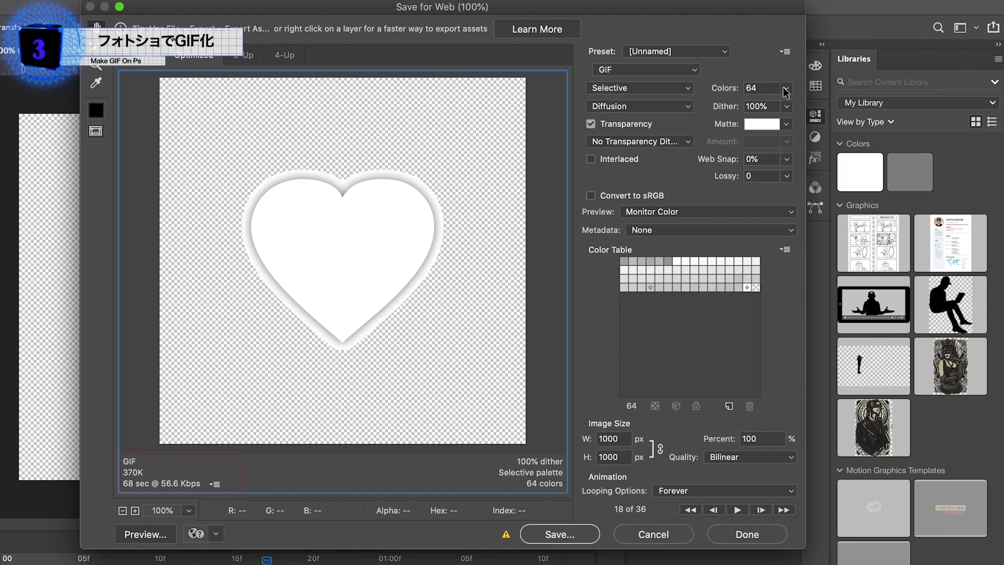
left_click(786, 90)
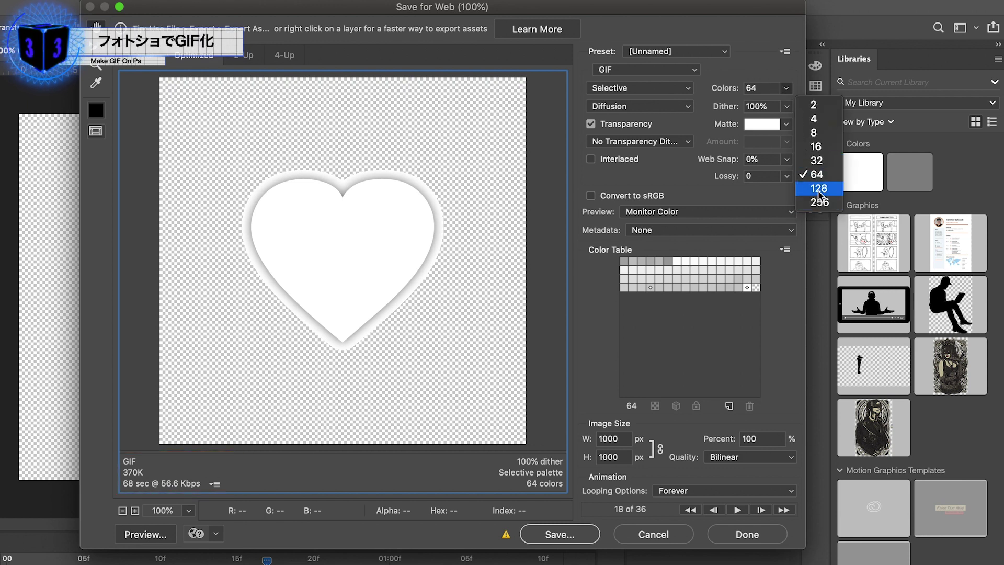
key("Escape")
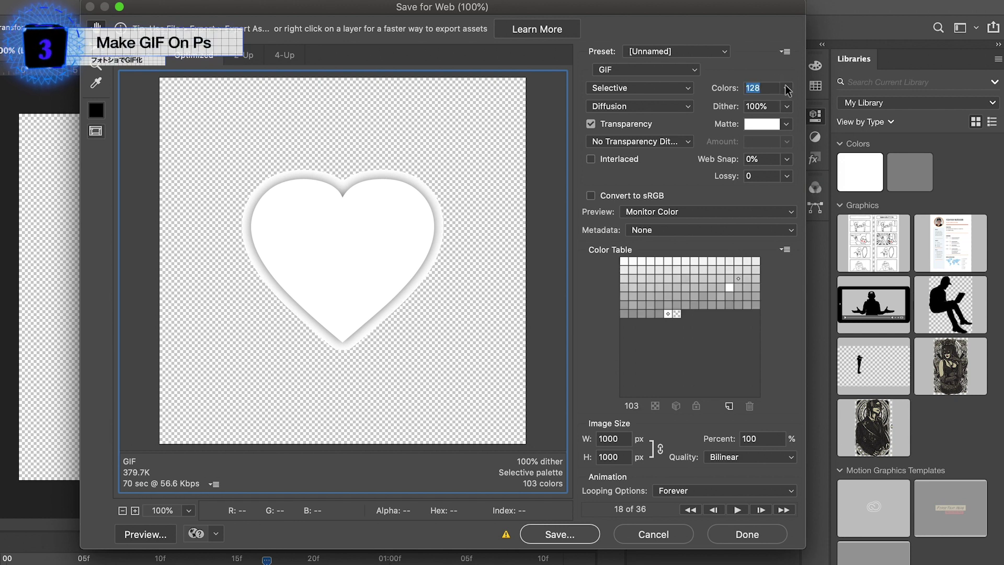
left_click(786, 88)
left_click(817, 202)
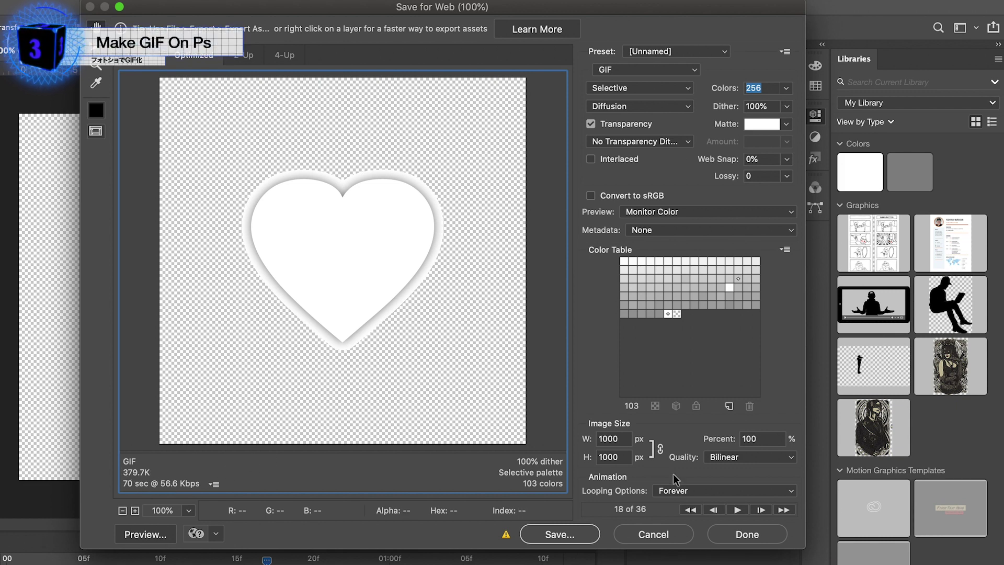
Try a 90% image size, then undo it to keep the GIF at 100%
double_click(752, 438)
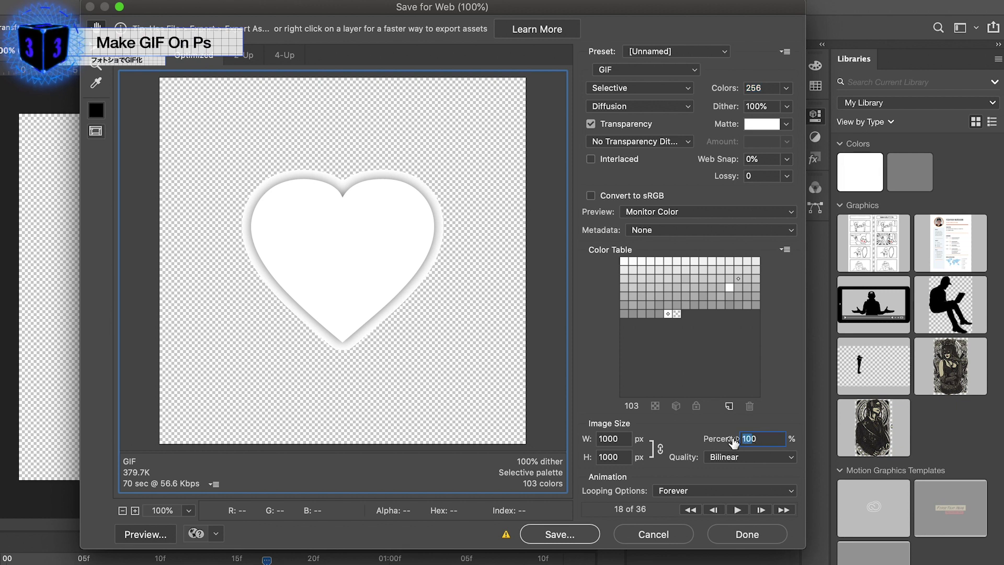
type("90")
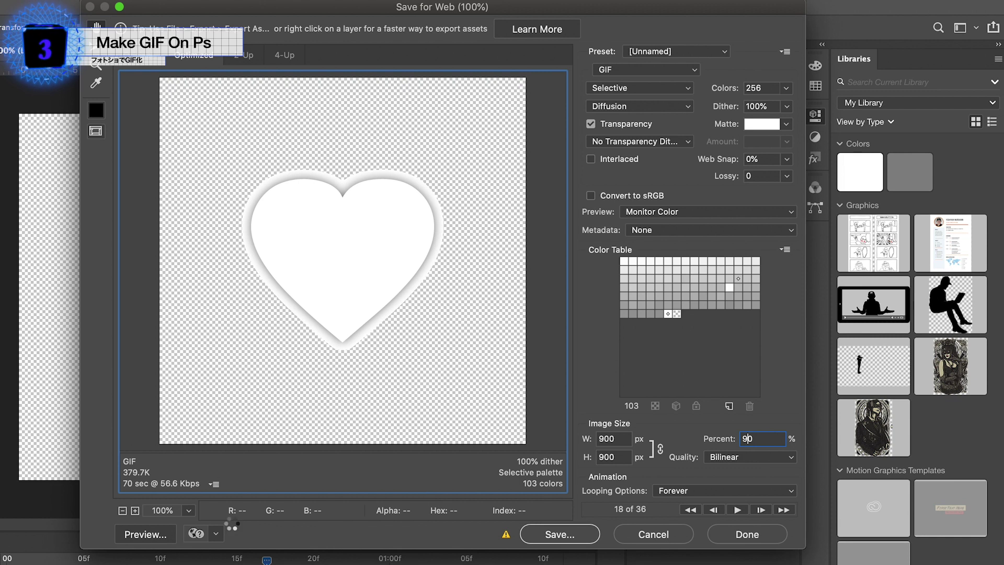
left_click(127, 486)
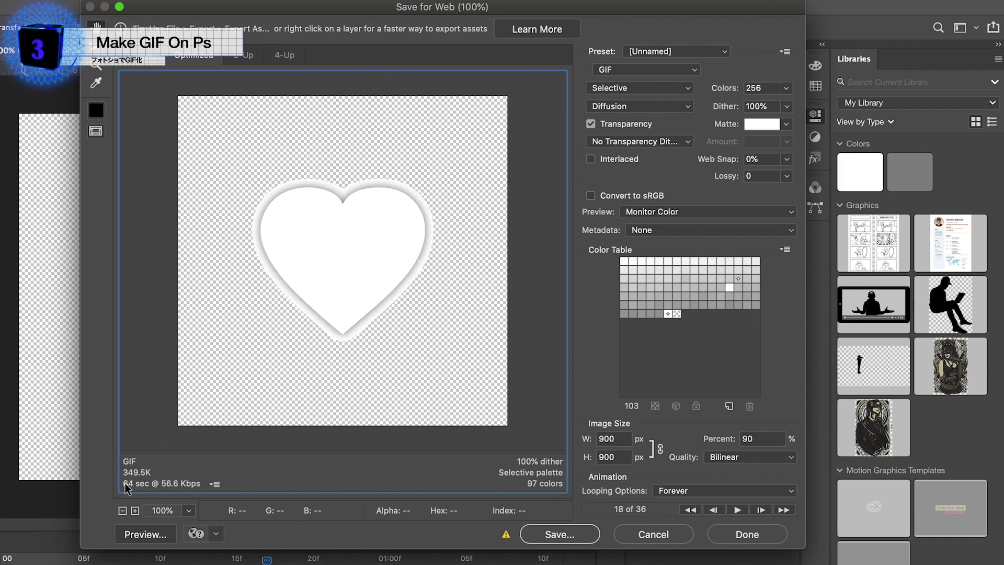
key("ctrl+z")
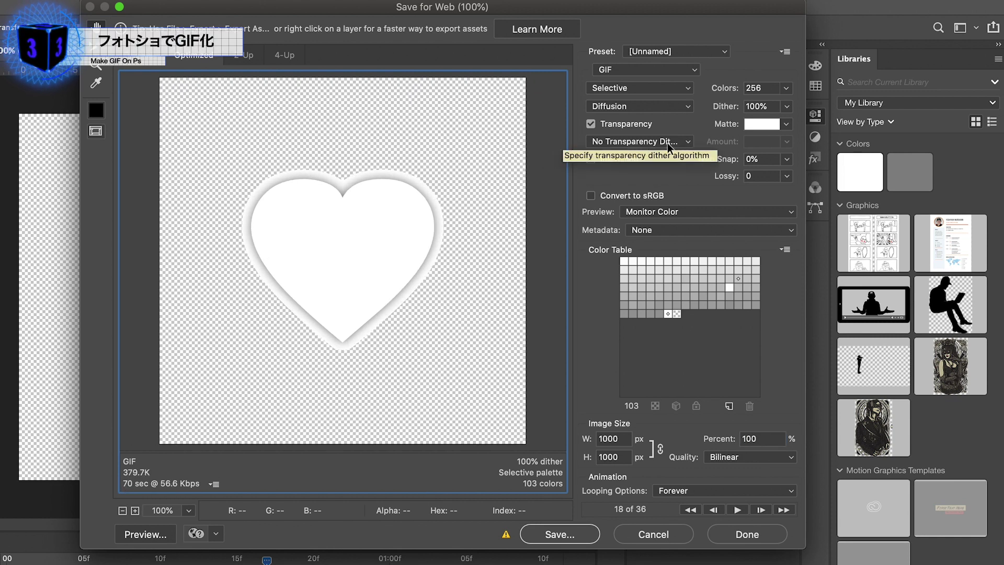
Choose Diffusion Transparency Dither, stop the preview, and save the optimized GIF
left_click(677, 142)
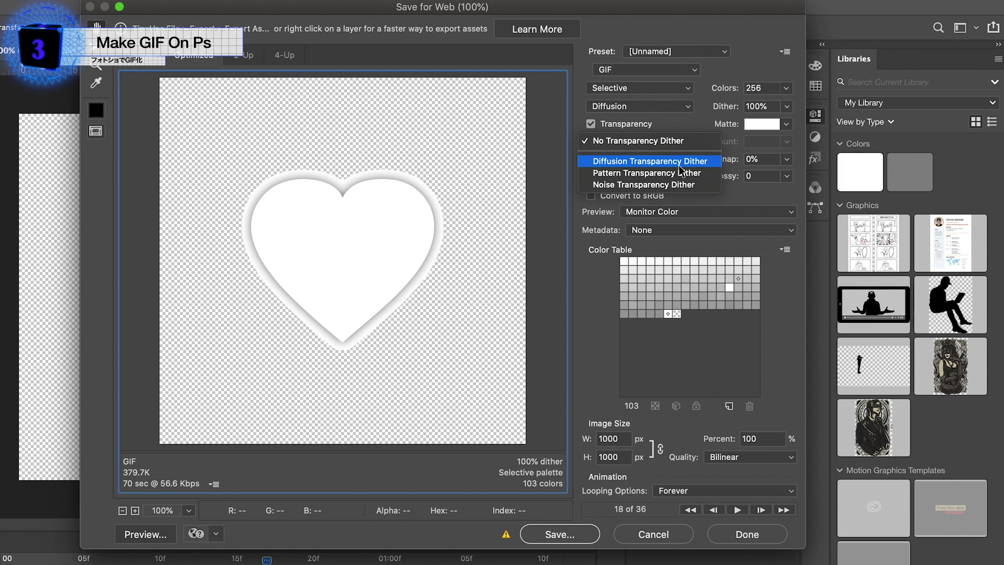
left_click(679, 165)
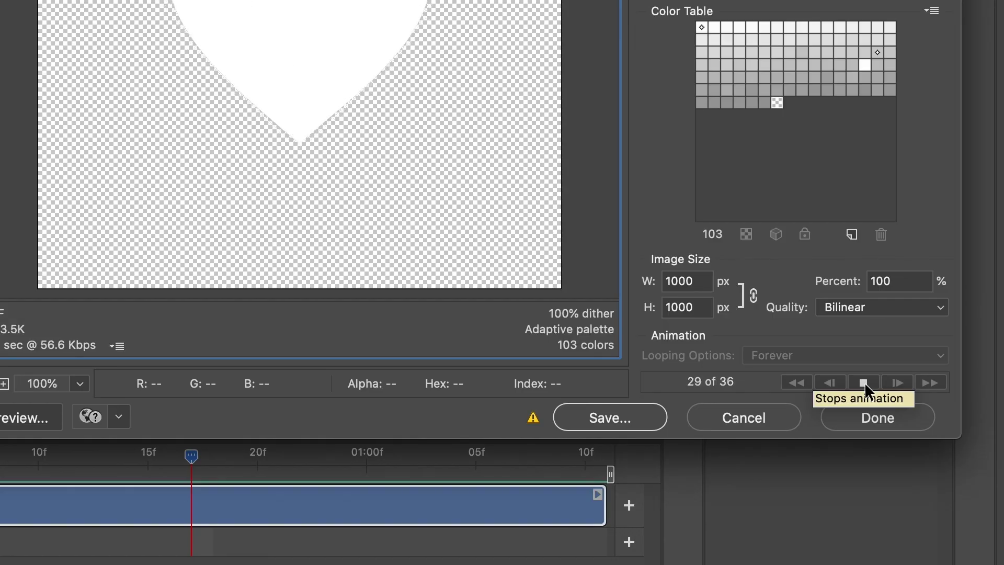
left_click(865, 381)
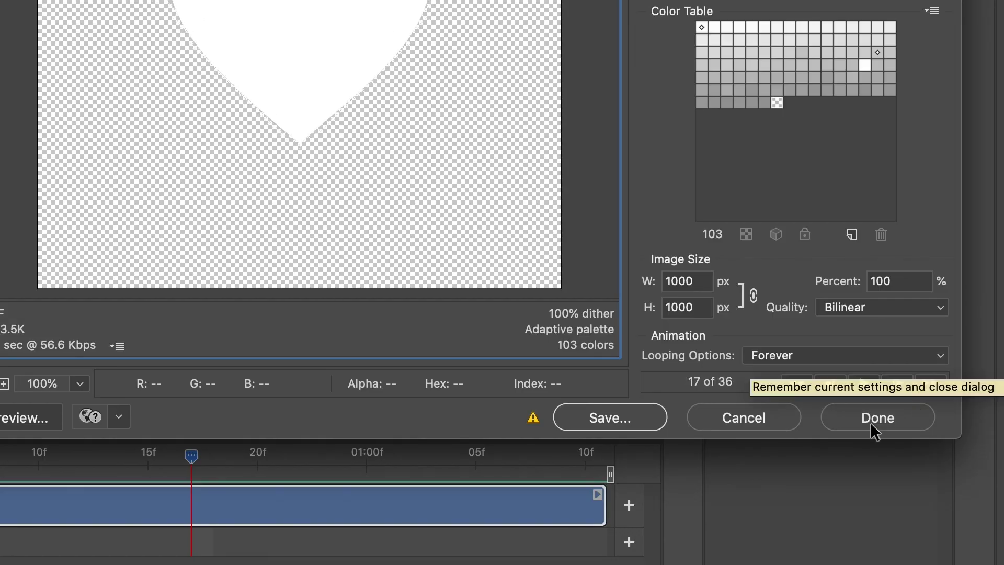
left_click(609, 421)
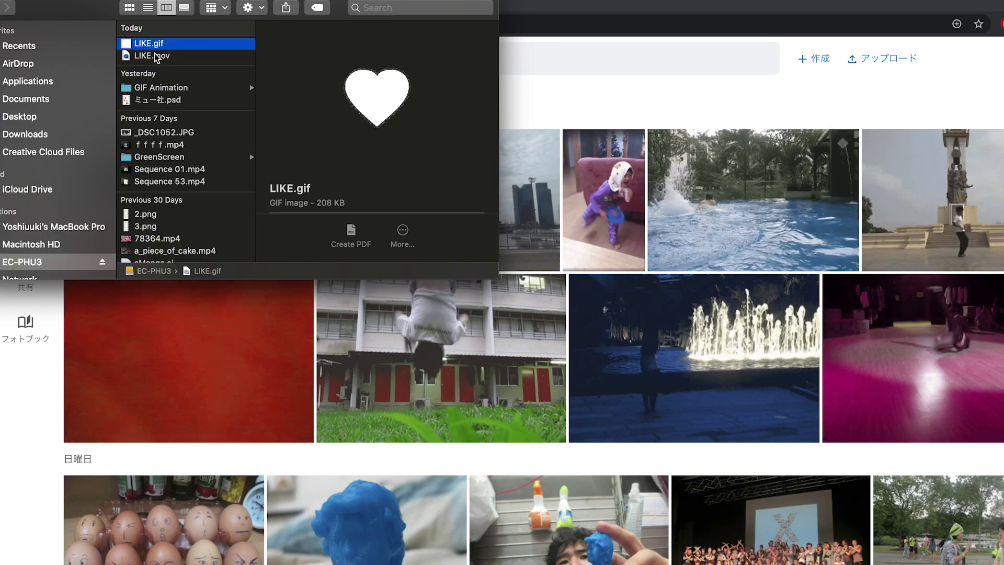
Upload LIKE.gif to Google Photos, then scroll through the note.com article showing animated GIFs
left_click_drag(149, 44, 732, 232)
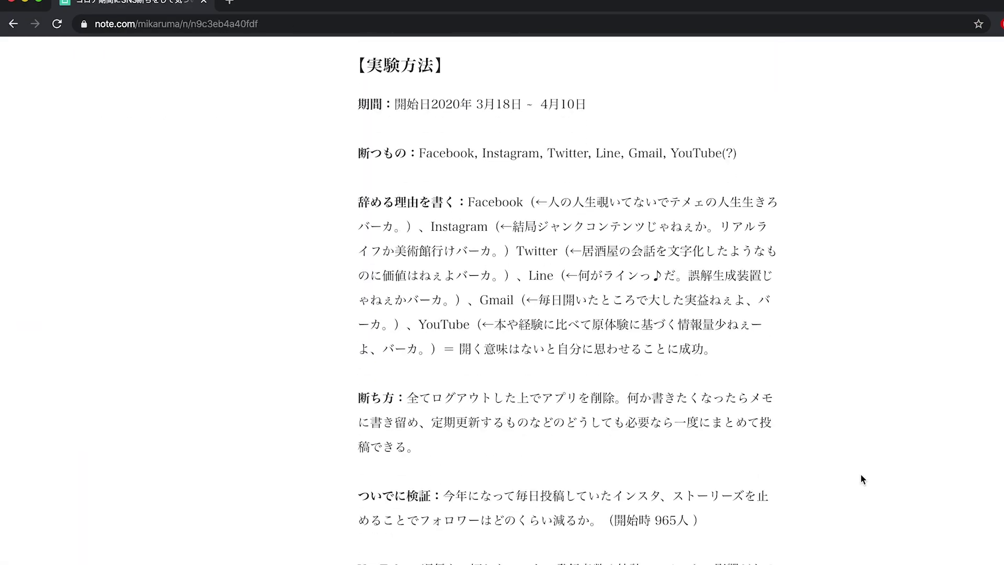
scroll(861, 475, "down", 8)
scroll(861, 475, "down", 5)
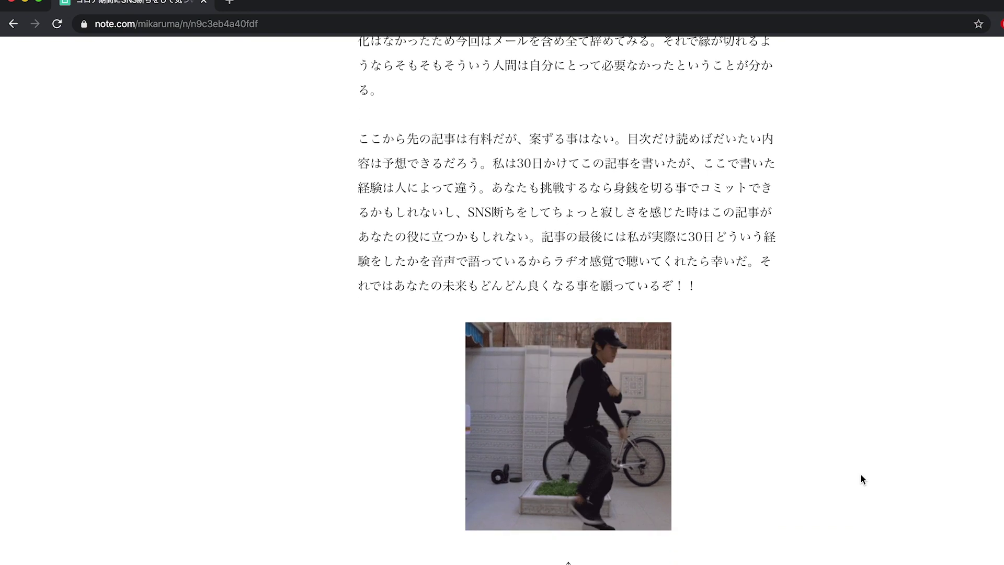
scroll(860, 475, "down", 3)
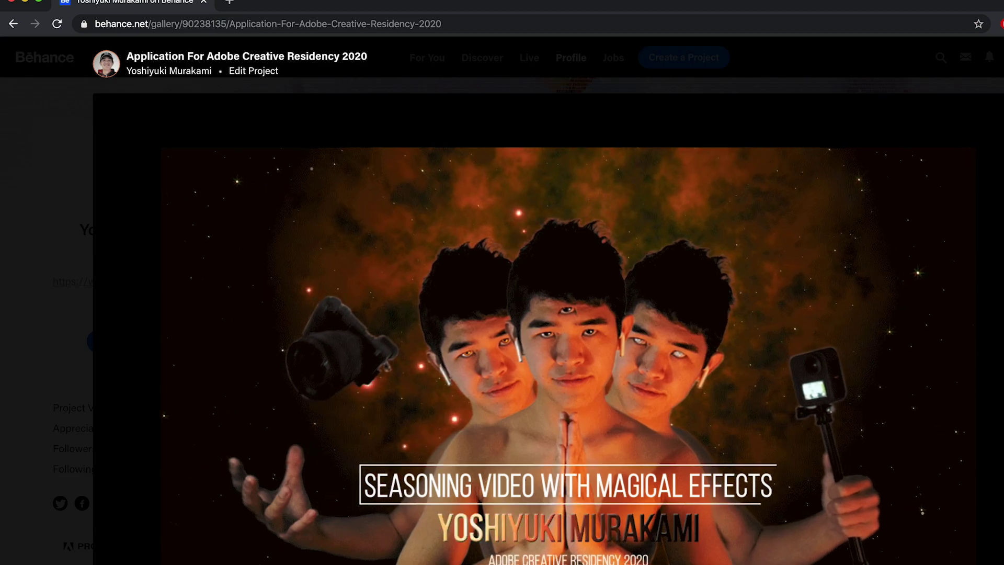
Scroll the Behance project 'Application For Adobe Creative Residency 2020' down to its Project section
scroll(543, 300, "down", 1)
scroll(543, 300, "down", 2)
scroll(543, 300, "down", 5)
scroll(543, 300, "down", 2)
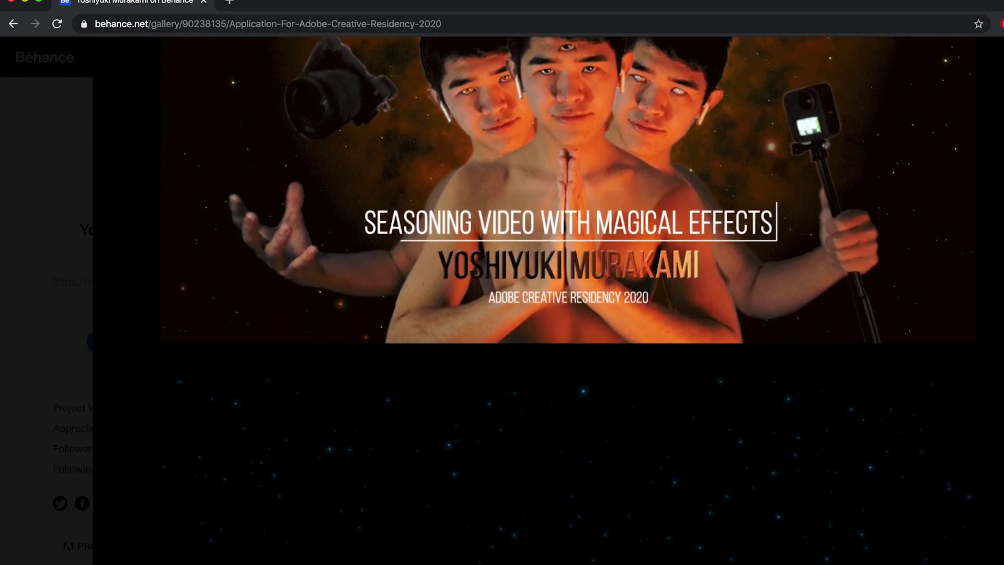
scroll(543, 301, "down", 5)
scroll(543, 300, "down", 1)
scroll(543, 300, "down", 2)
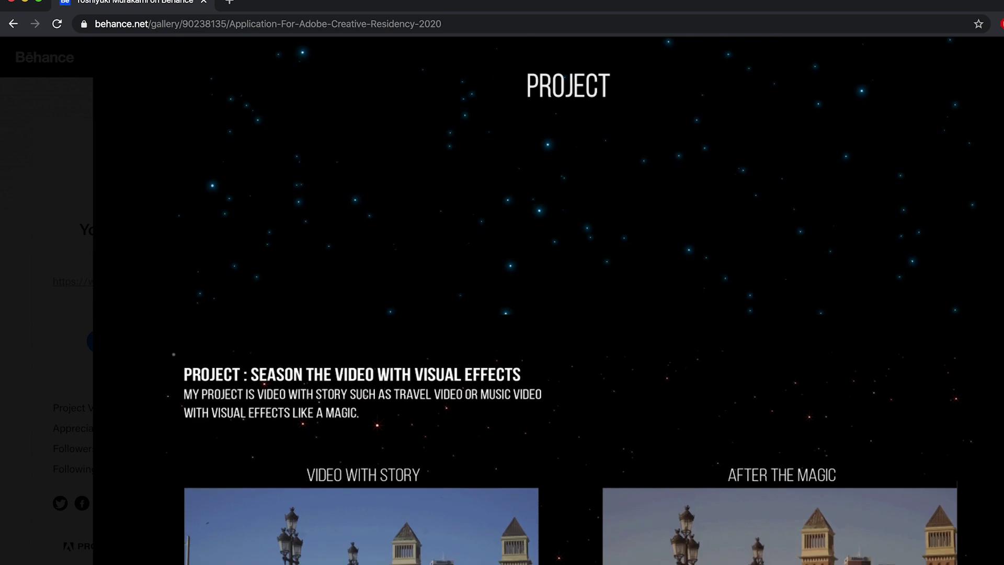